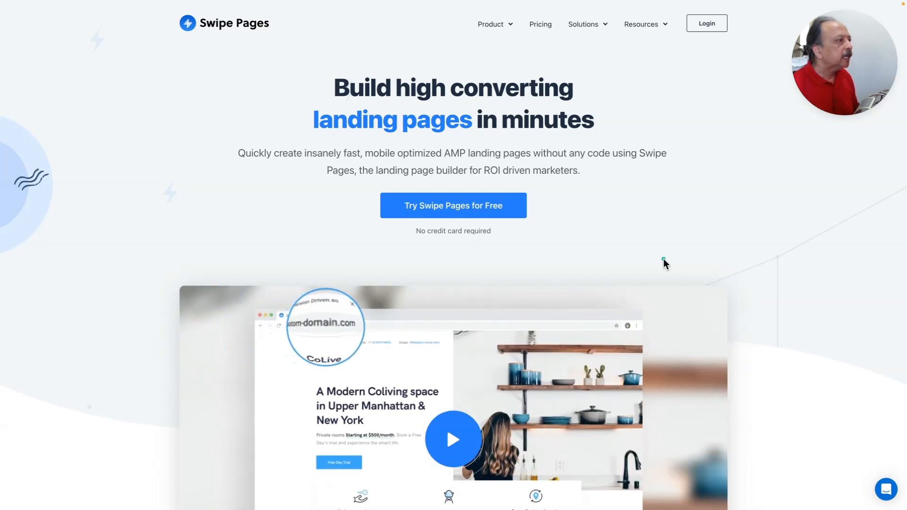
# Review the homepage's introduction and its sections on AMP conversions, app-like mobile pages and drag-and-drop building
pyautogui.scroll(-1, 665, 263)
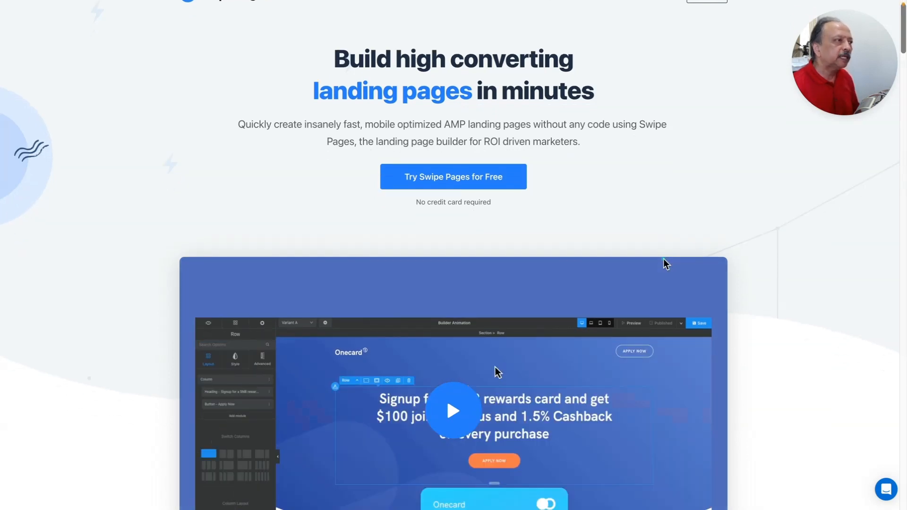
pyautogui.scroll(1, 665, 264)
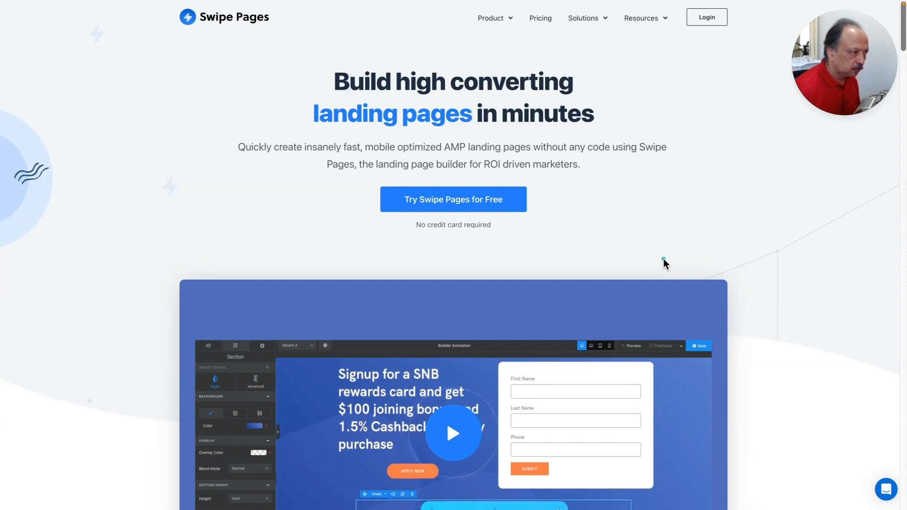
pyautogui.scroll(-4, 665, 263)
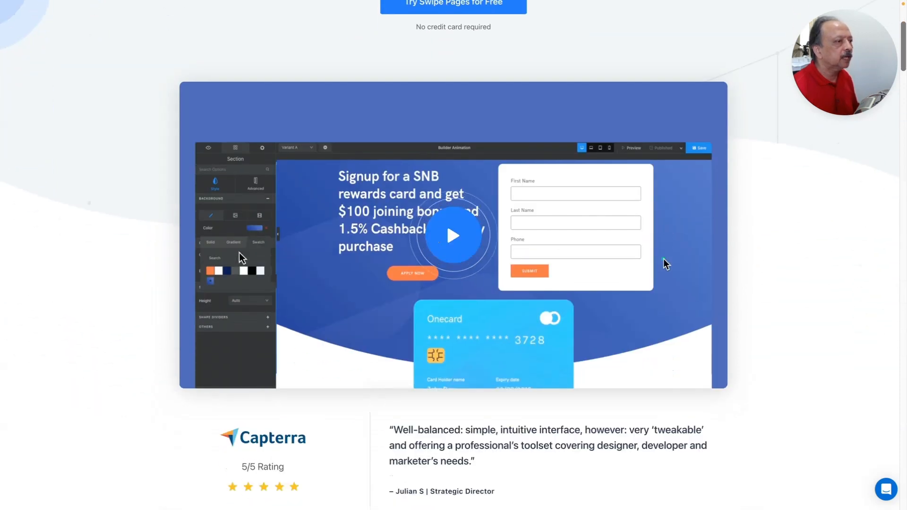
pyautogui.scroll(-5, 665, 263)
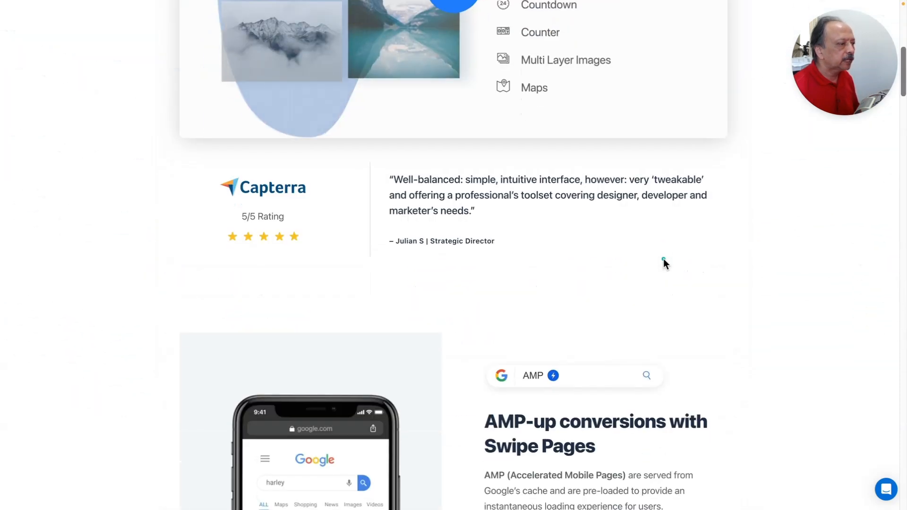
pyautogui.scroll(-5, 665, 263)
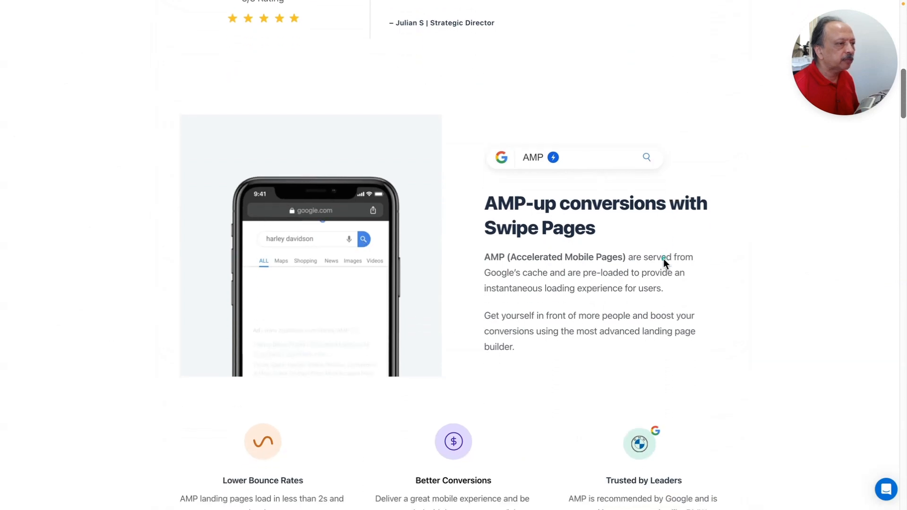
pyautogui.scroll(-6, 665, 264)
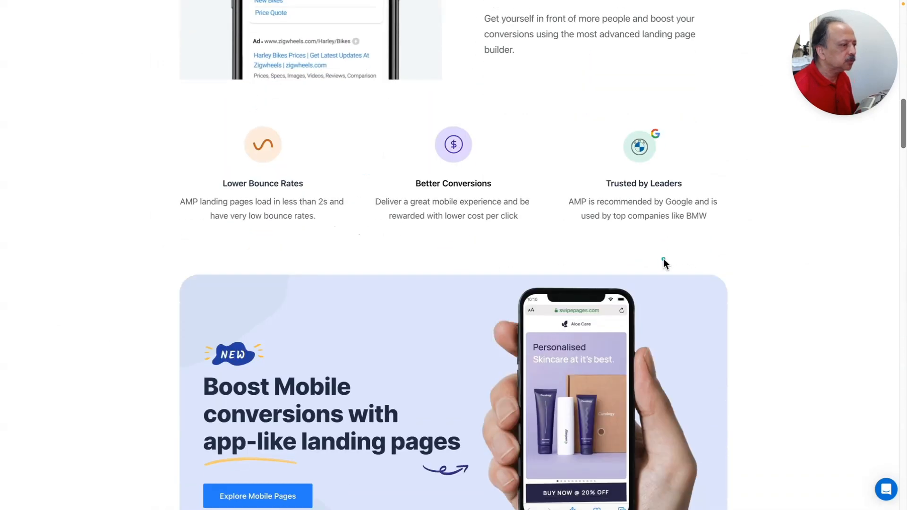
pyautogui.scroll(-3, 665, 263)
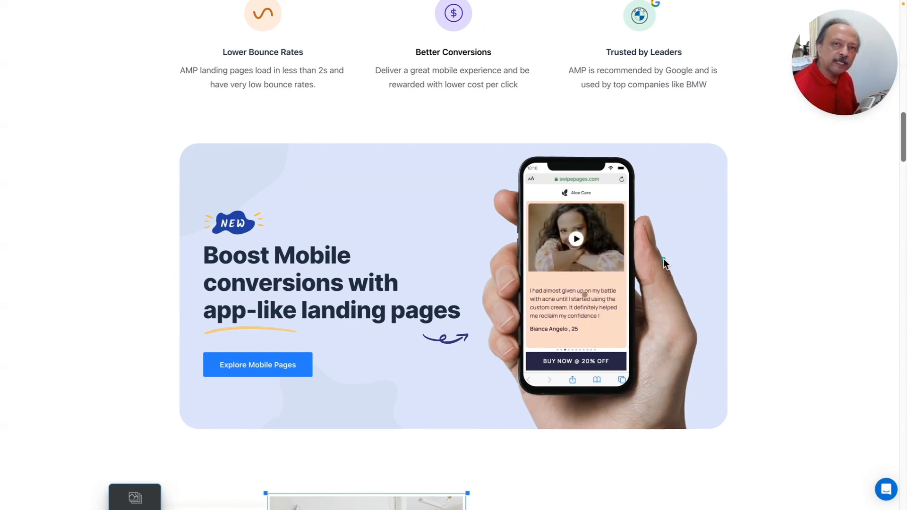
pyautogui.scroll(-4, 664, 263)
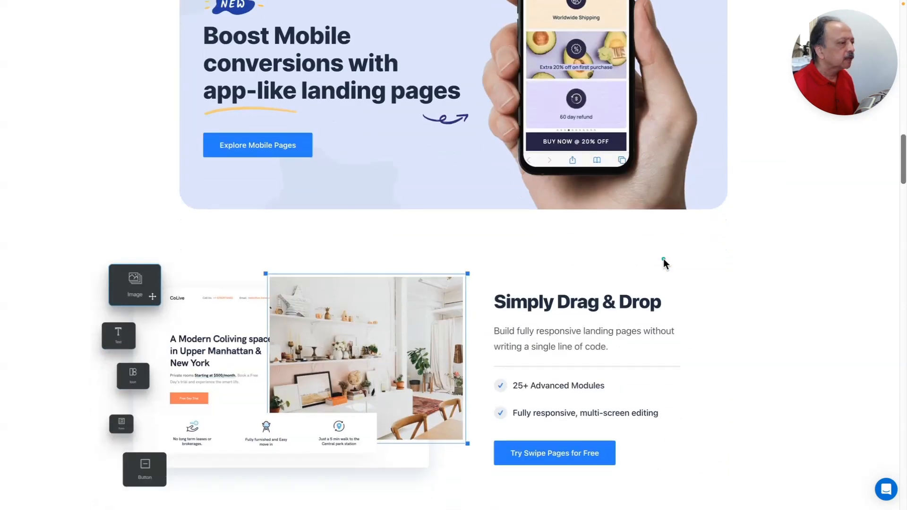
pyautogui.scroll(-1, 665, 263)
pyautogui.scroll(-2, 664, 263)
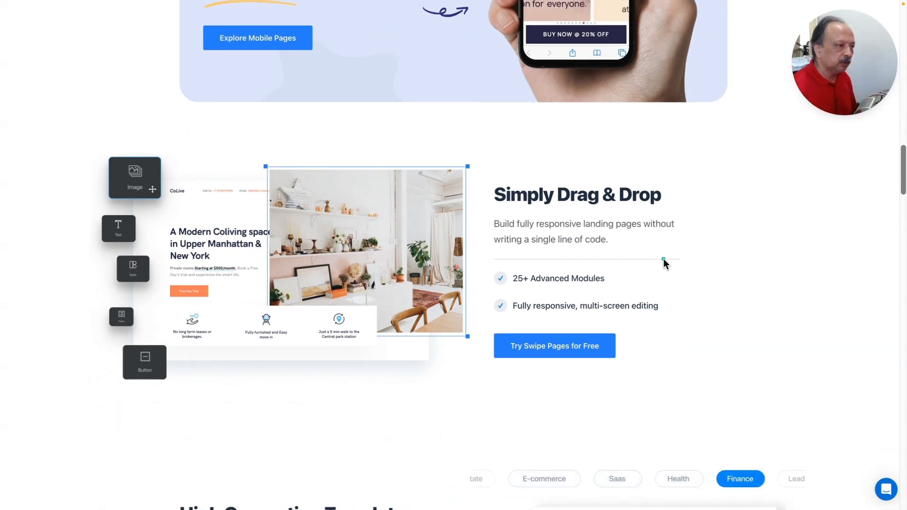
# Examine the homepage sections on templates, domain publishing, lead capture, team management and 1-click Stripe checkouts
pyautogui.scroll(-2, 665, 263)
pyautogui.scroll(-6, 664, 263)
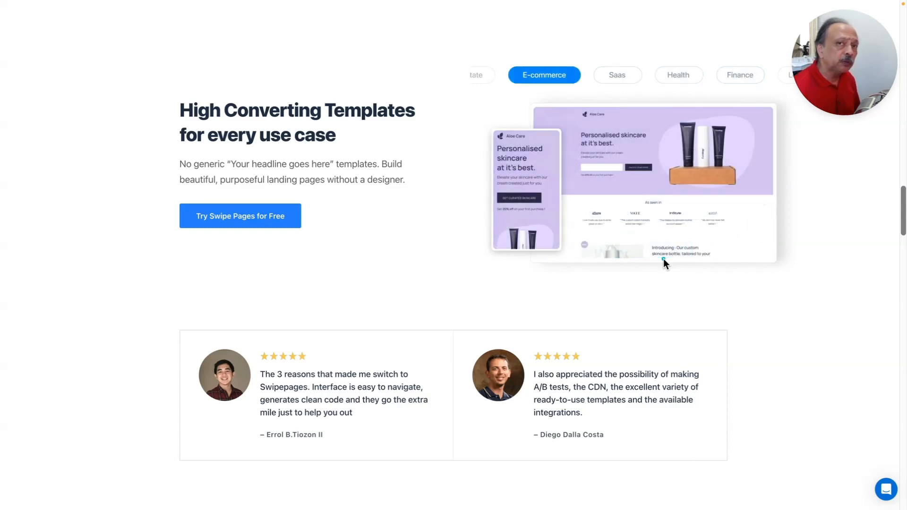
pyautogui.scroll(-6, 664, 262)
pyautogui.scroll(-4, 664, 261)
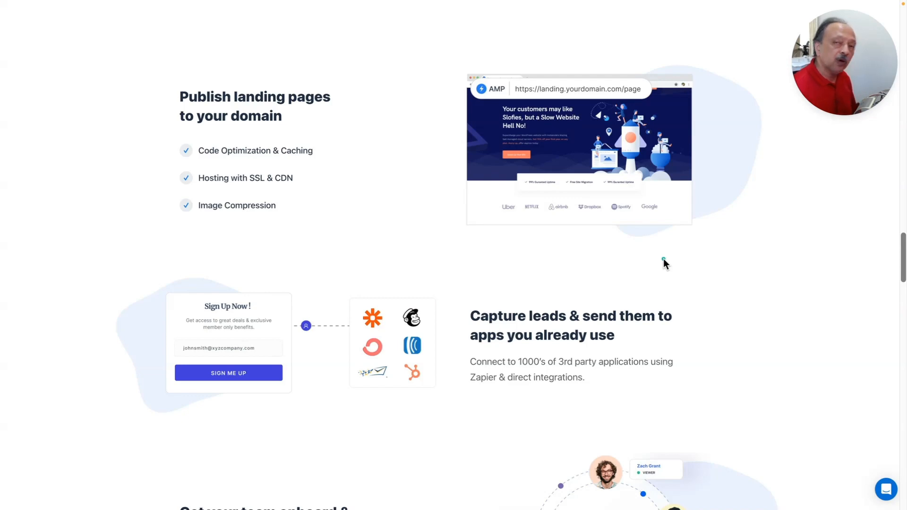
pyautogui.scroll(-5, 664, 261)
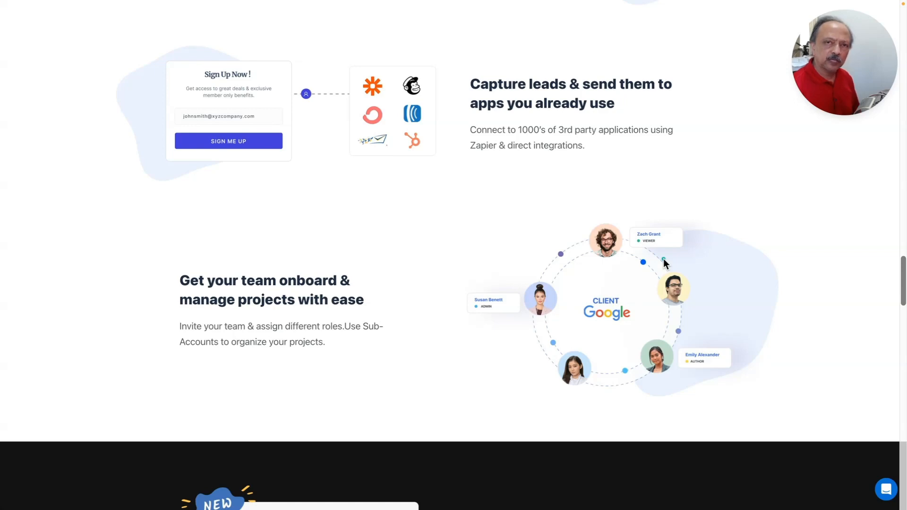
pyautogui.scroll(-6, 663, 263)
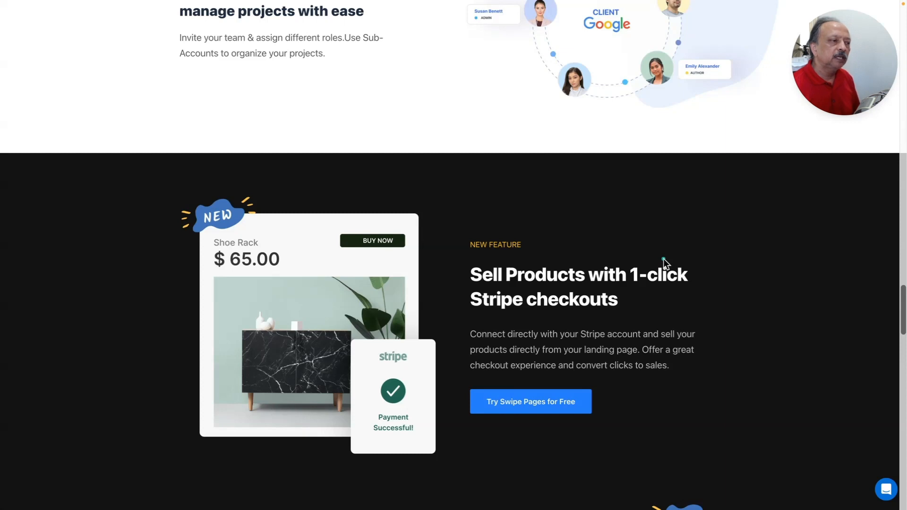
pyautogui.scroll(-3, 664, 259)
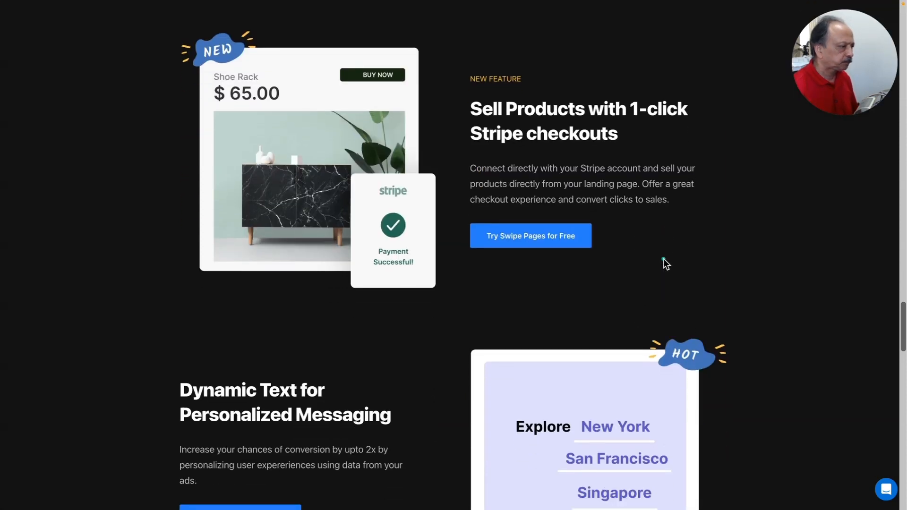
pyautogui.scroll(-2, 663, 259)
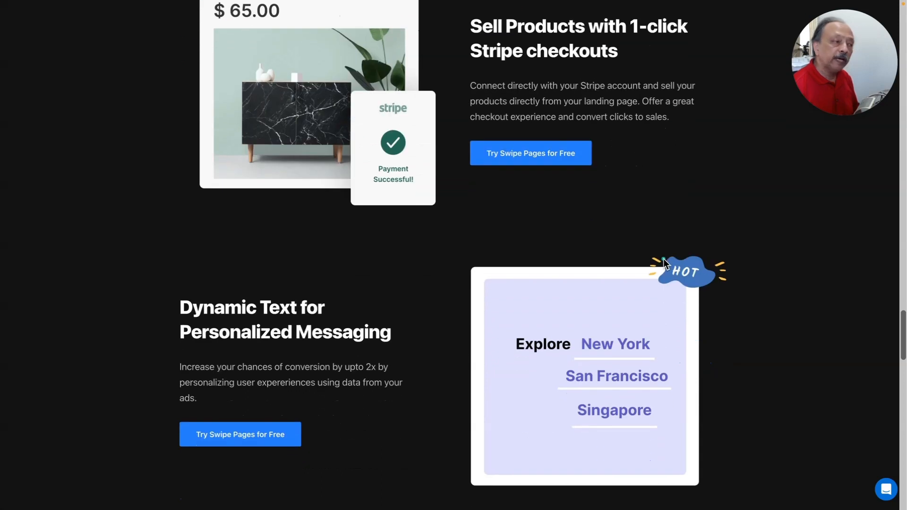
pyautogui.scroll(1, 664, 259)
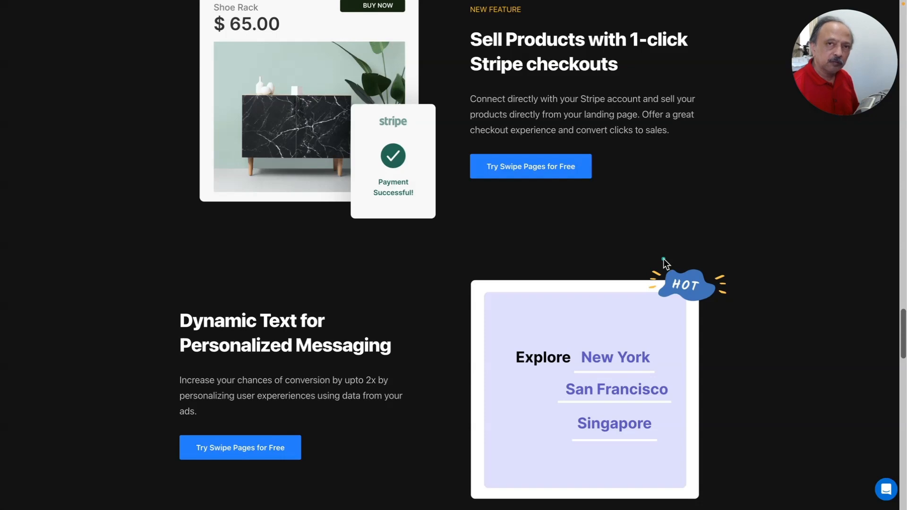
# Examine the remaining homepage sections on dynamic text, A/B testing, analytics, design assets, support options and the free trial
pyautogui.scroll(-8, 665, 263)
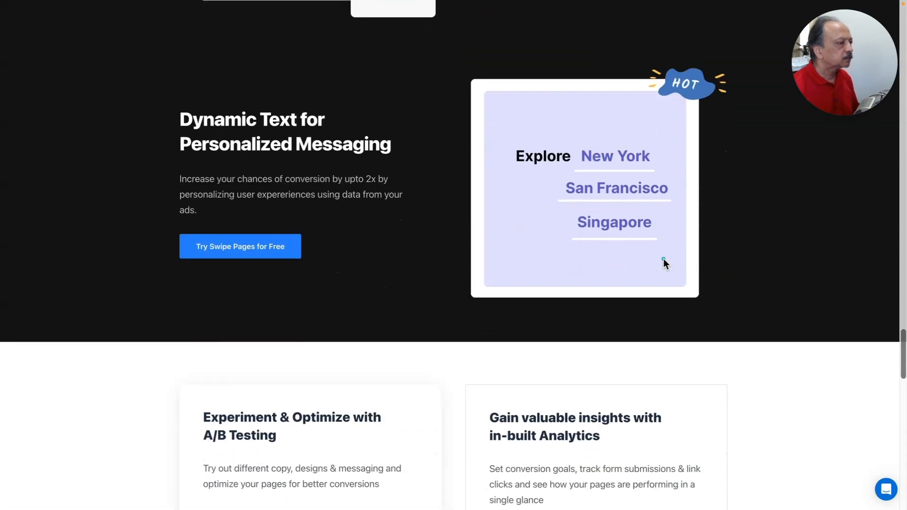
pyautogui.scroll(-2, 665, 263)
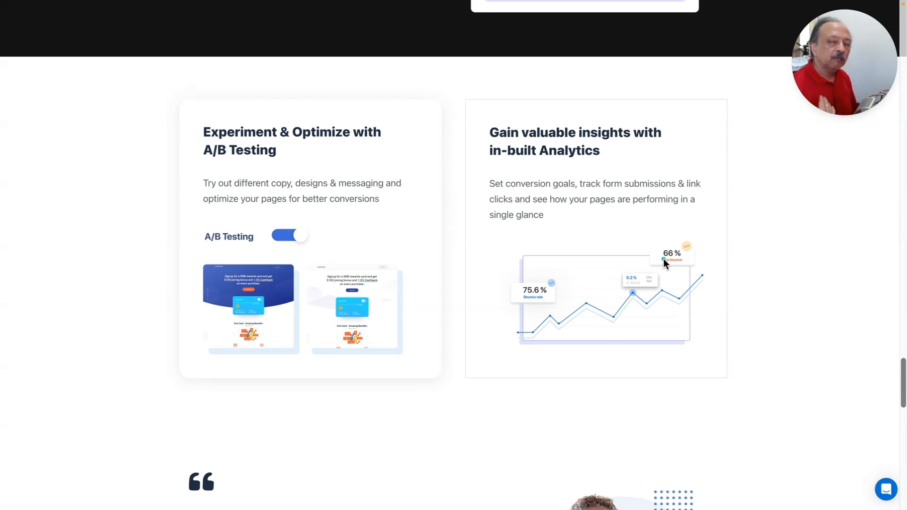
pyautogui.scroll(-6, 664, 263)
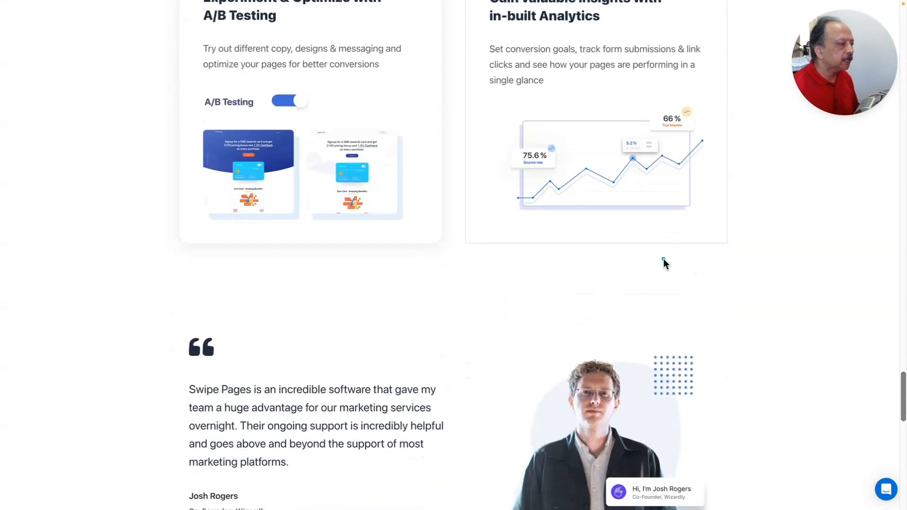
pyautogui.scroll(-4, 664, 263)
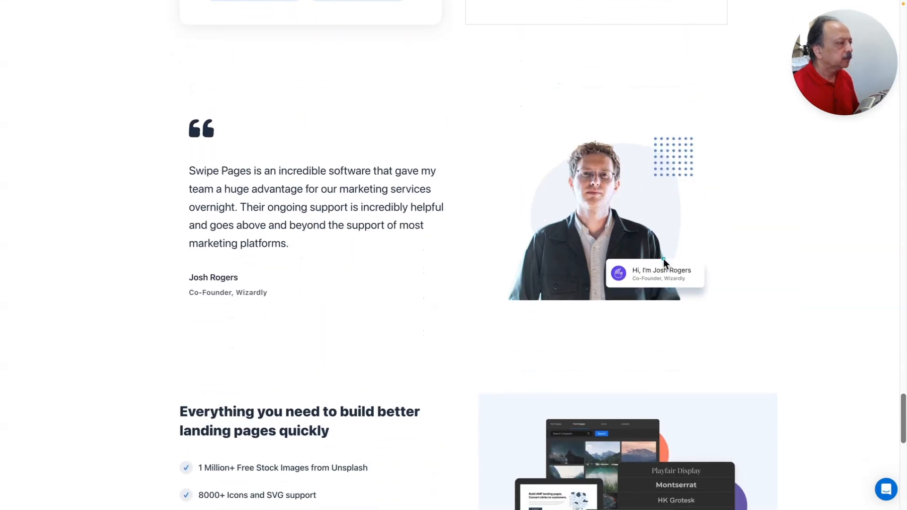
pyautogui.scroll(-1, 664, 263)
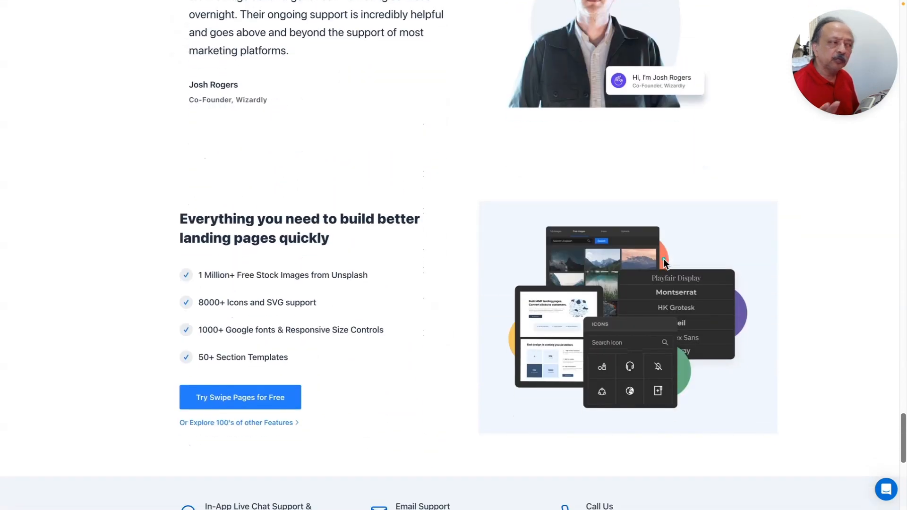
pyautogui.scroll(-1, 664, 263)
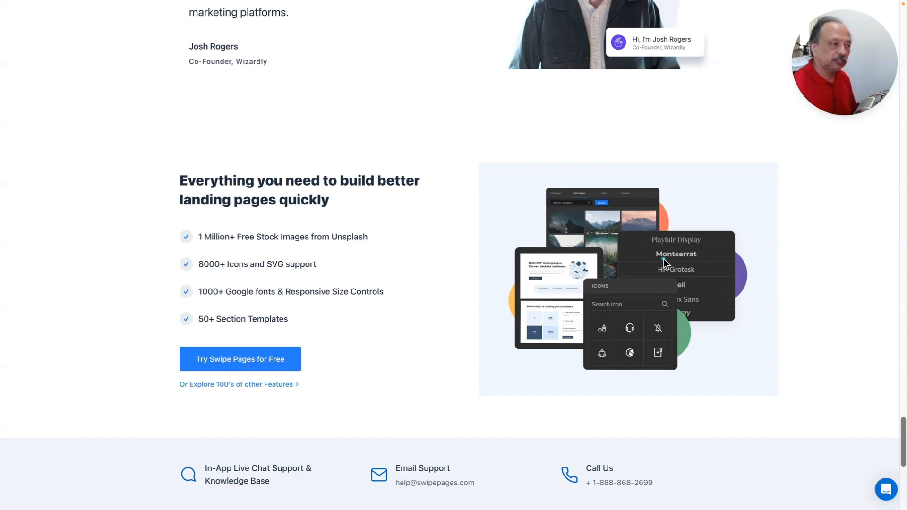
pyautogui.scroll(-6, 664, 264)
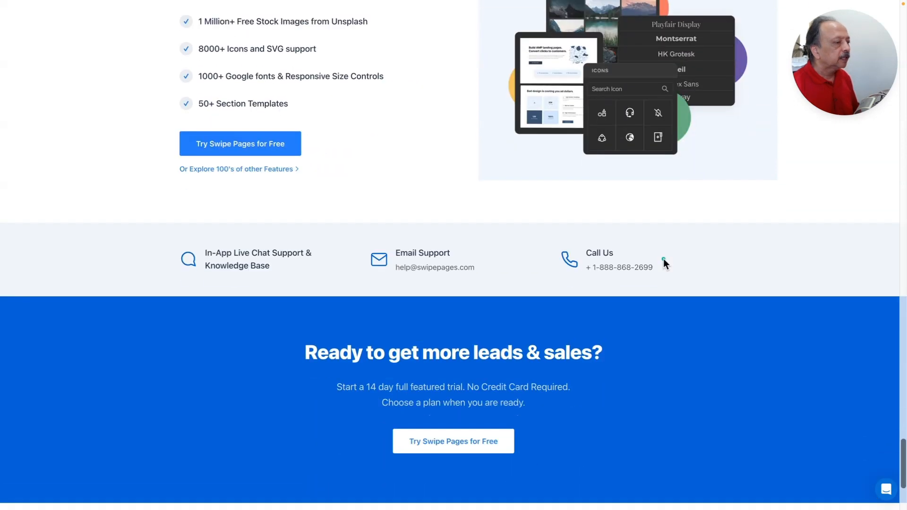
pyautogui.scroll(-3, 664, 264)
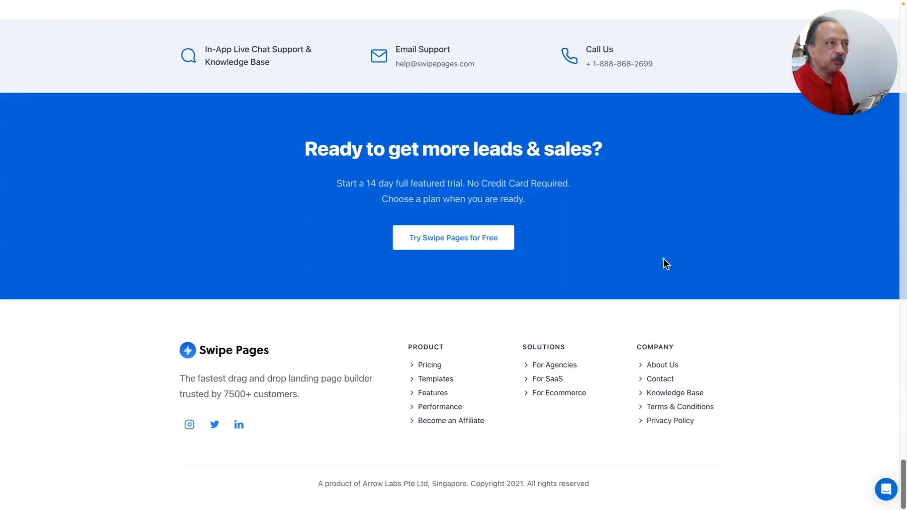
pyautogui.scroll(20, 663, 264)
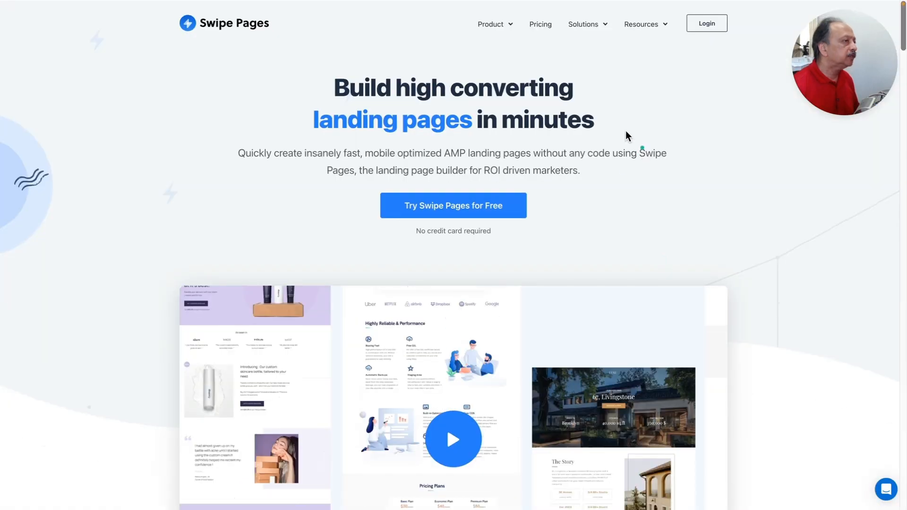
# Open the pricing page and compare the features of the Startup, Marketer and Agency plans, including the FAQs
pyautogui.click(543, 28)
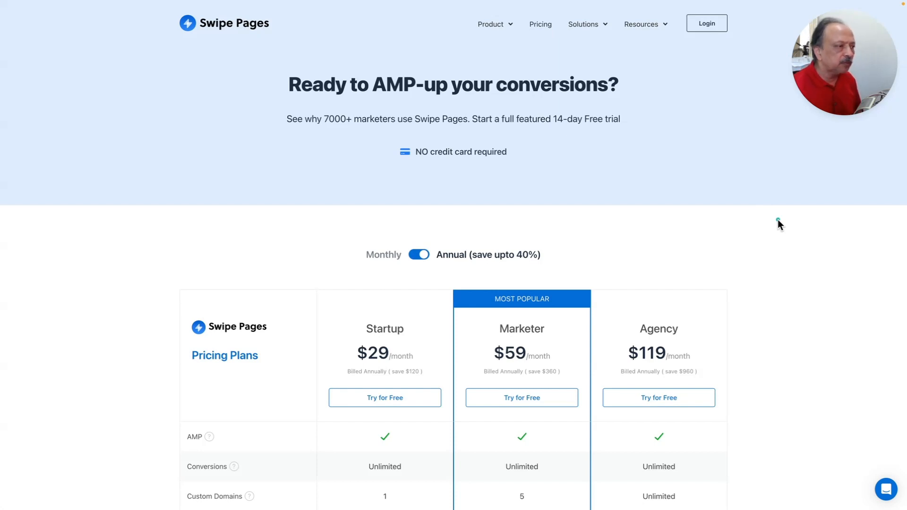
pyautogui.scroll(-3, 778, 220)
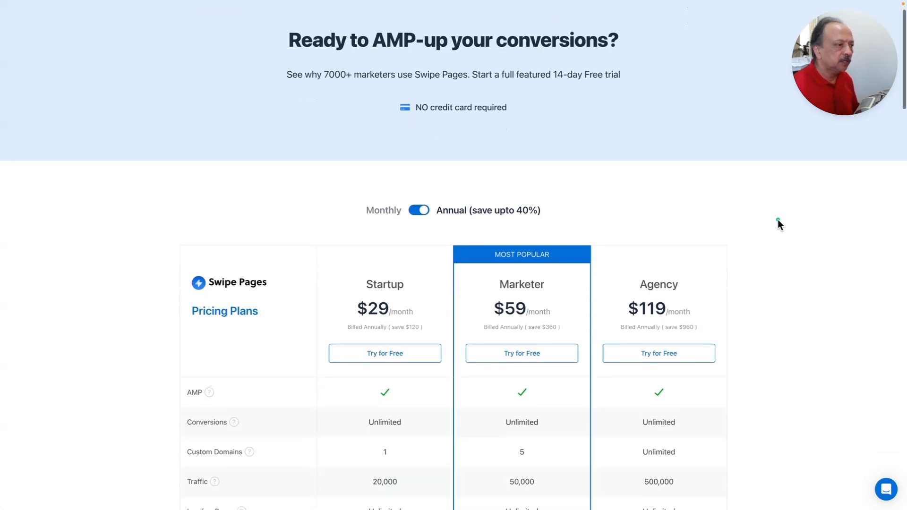
pyautogui.scroll(-2, 778, 222)
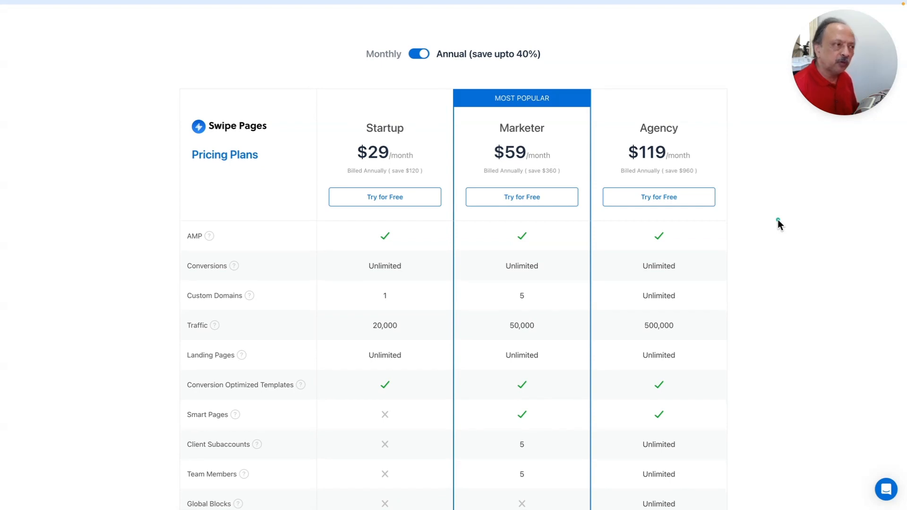
pyautogui.scroll(-2, 778, 220)
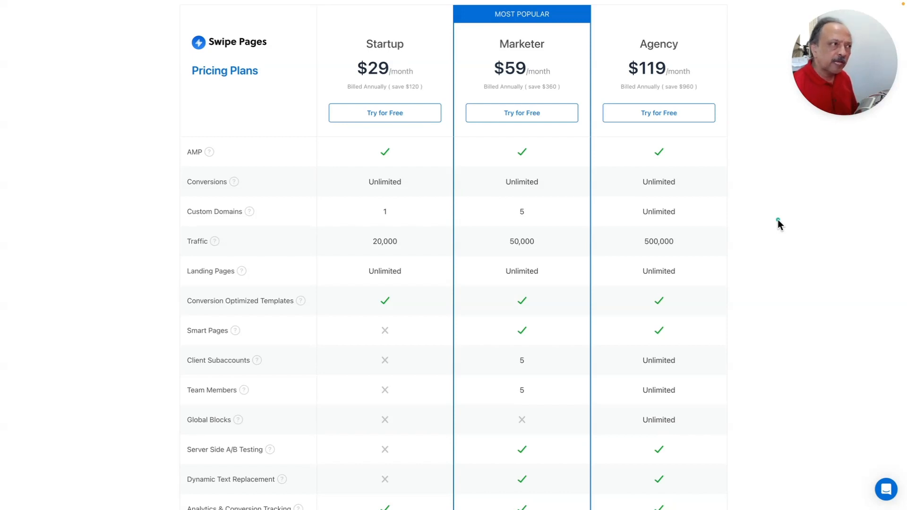
pyautogui.scroll(-5, 778, 219)
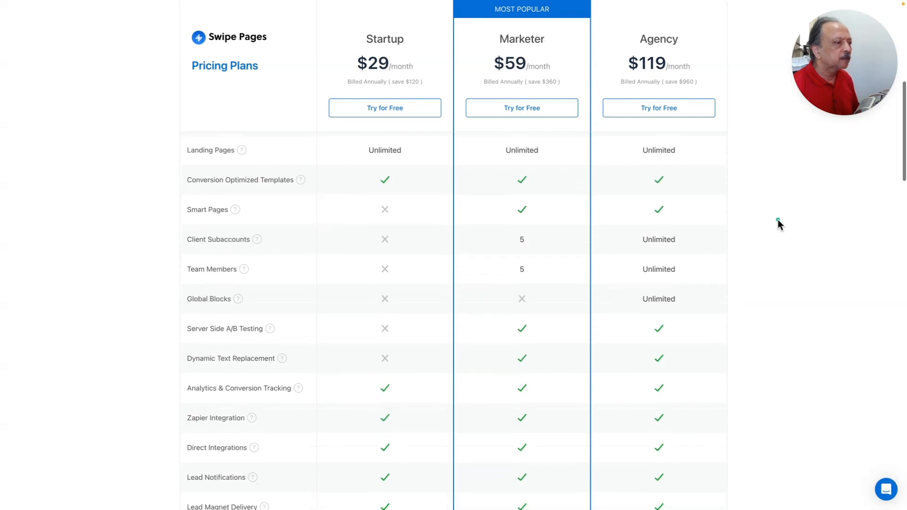
pyautogui.scroll(-6, 777, 219)
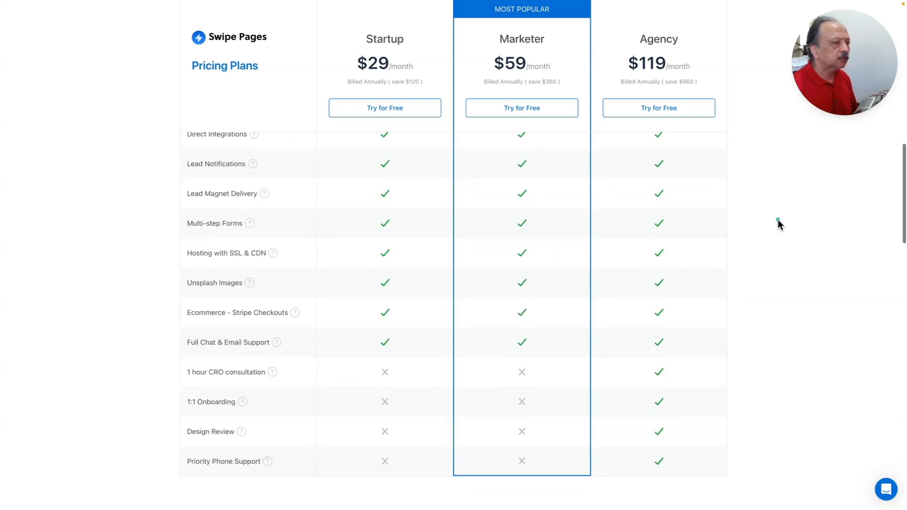
pyautogui.scroll(-7, 778, 219)
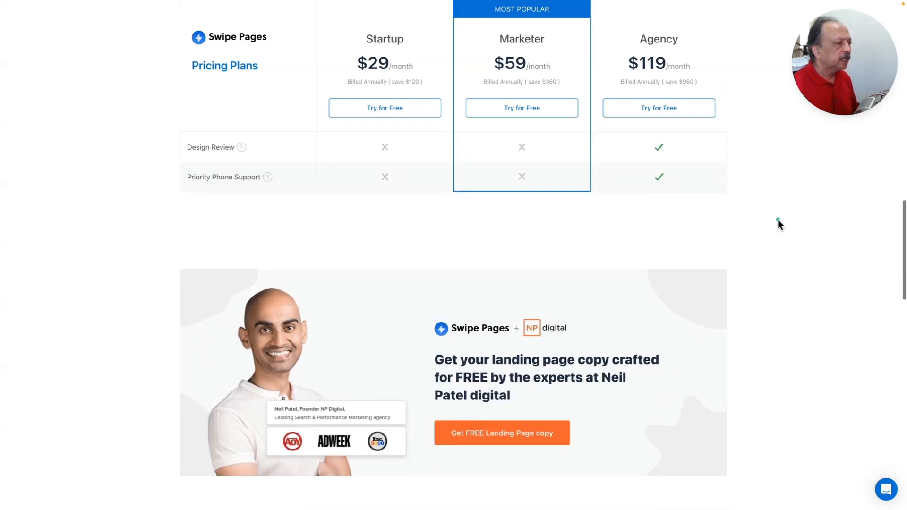
pyautogui.scroll(-11, 778, 219)
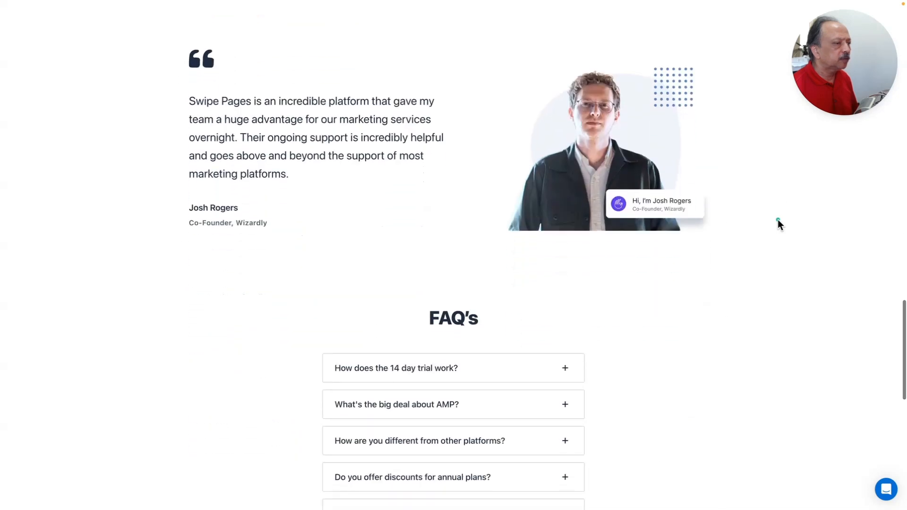
pyautogui.scroll(20, 778, 220)
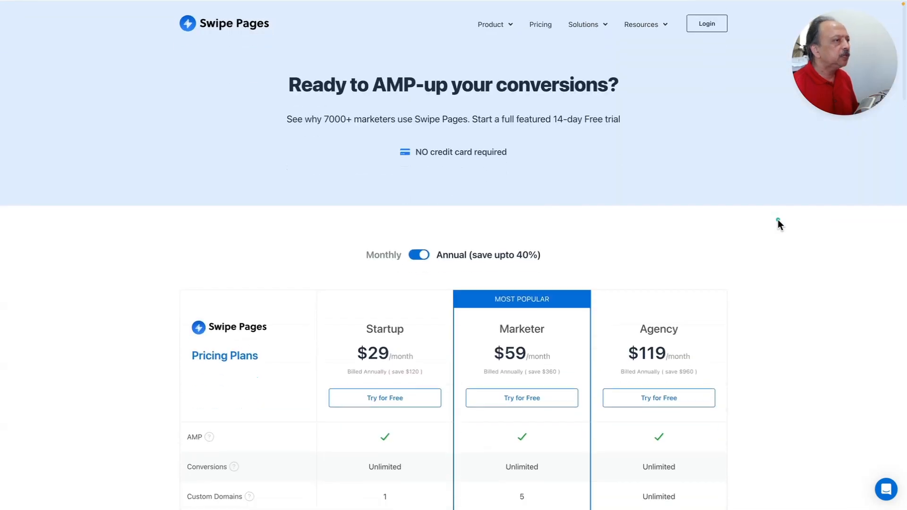
# Check which pages the website offers under Product, Solutions and Resources
pyautogui.click(502, 28)
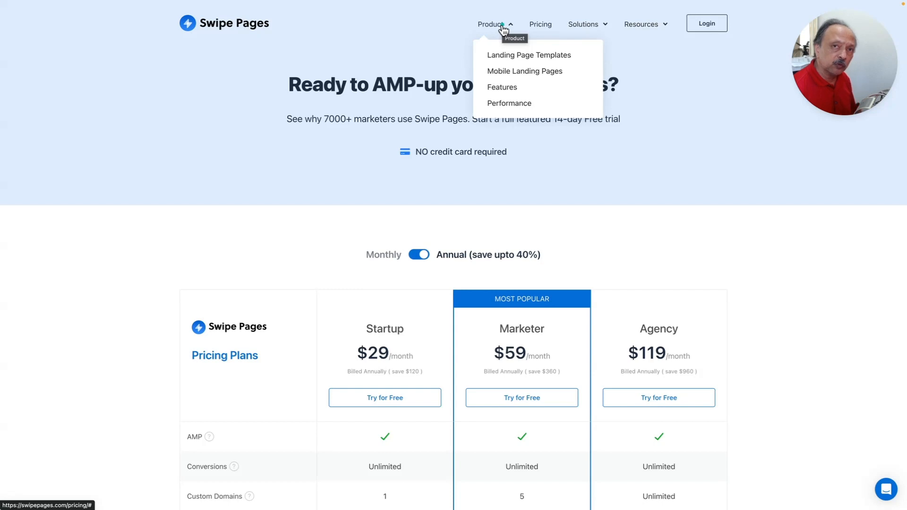
pyautogui.moveTo(590, 28)
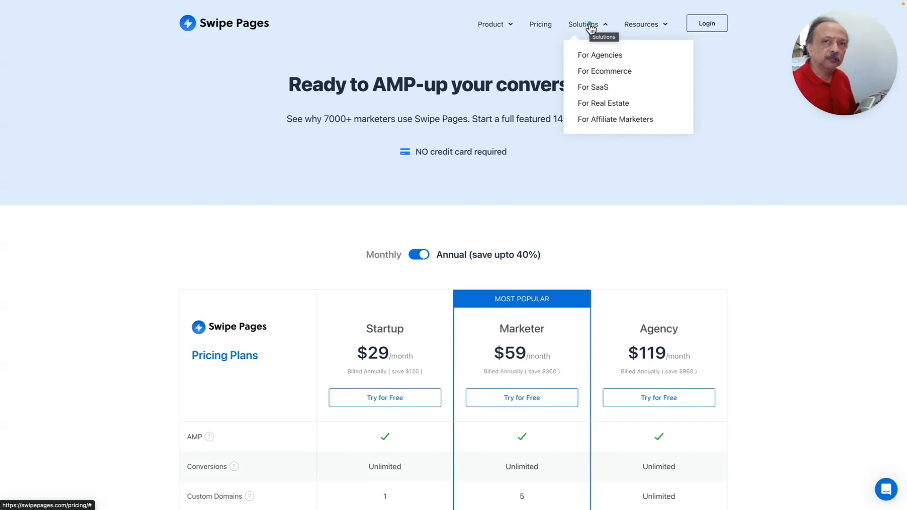
pyautogui.moveTo(643, 27)
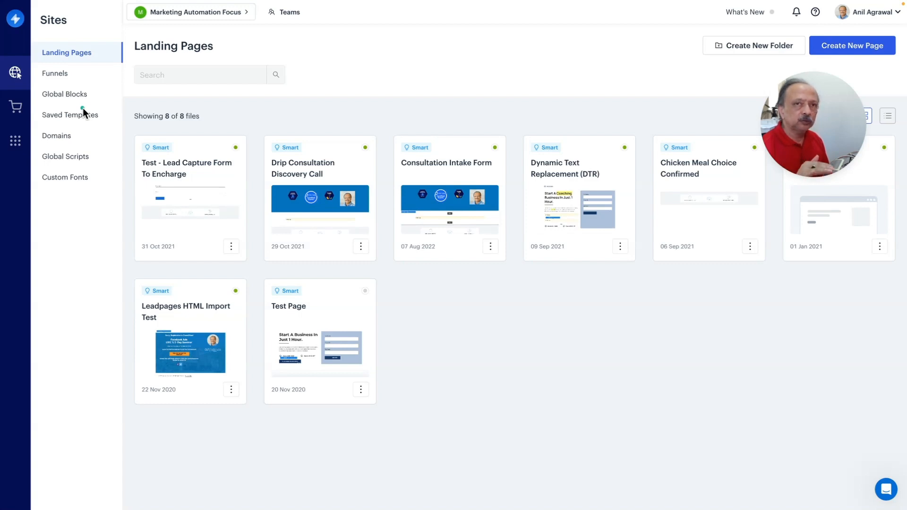
# Switch to the app's Sites area and review Funnels, Global Blocks, Saved Templates and Domains, plus the account options
pyautogui.click(56, 78)
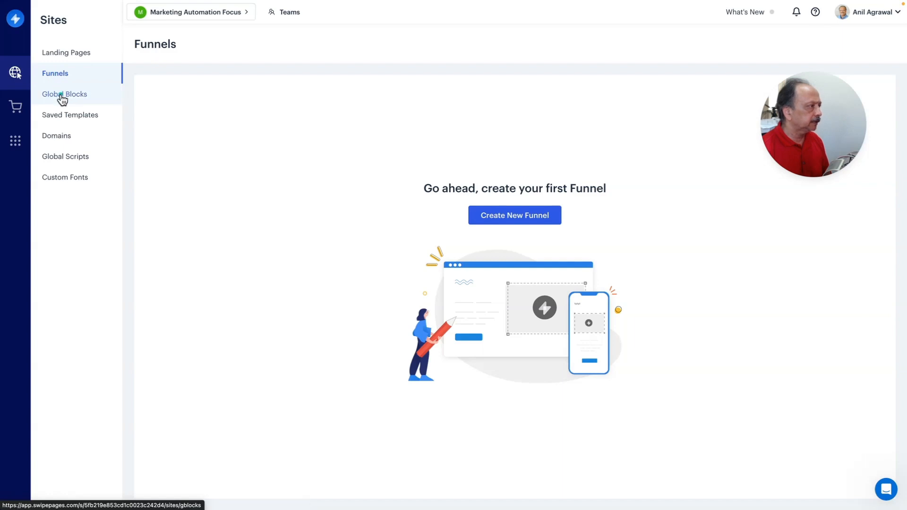
pyautogui.click(61, 97)
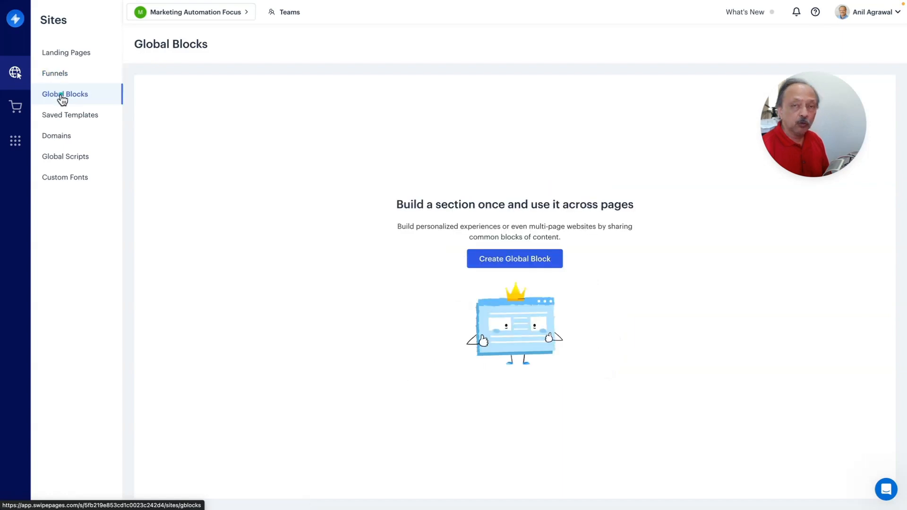
pyautogui.click(65, 116)
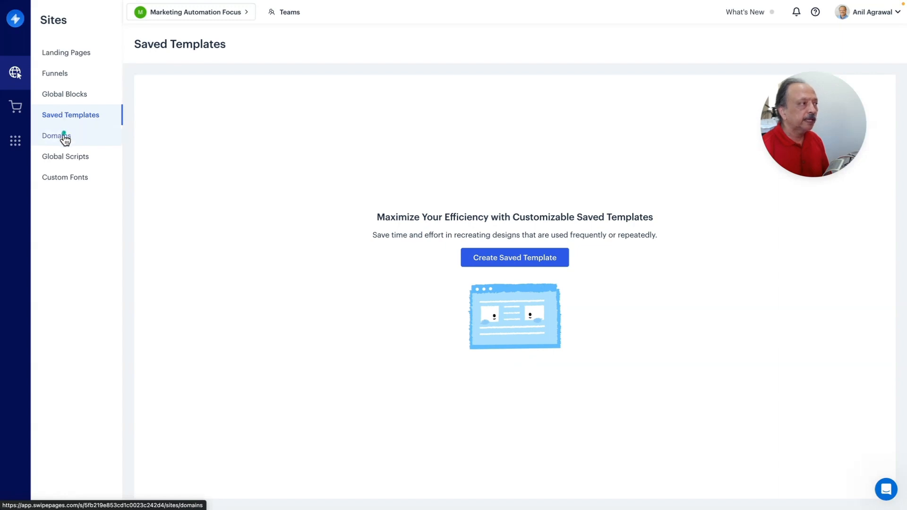
pyautogui.click(65, 138)
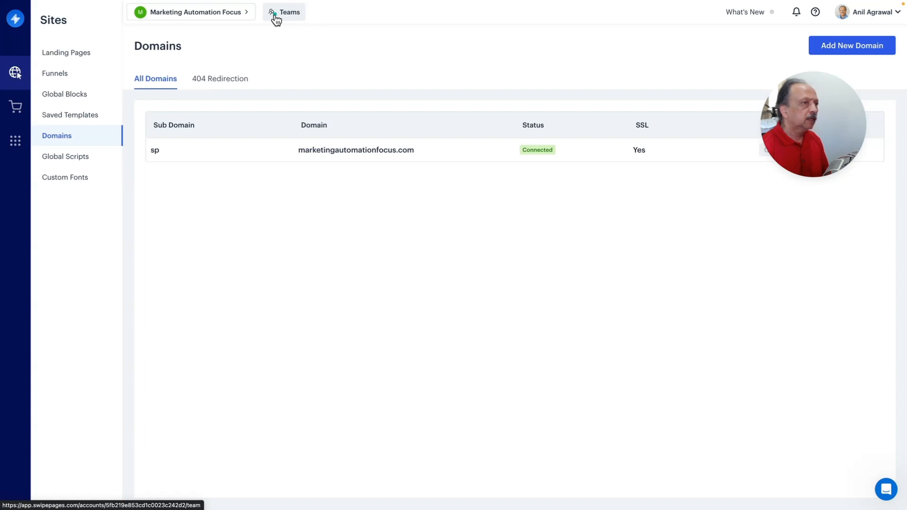
pyautogui.click(891, 17)
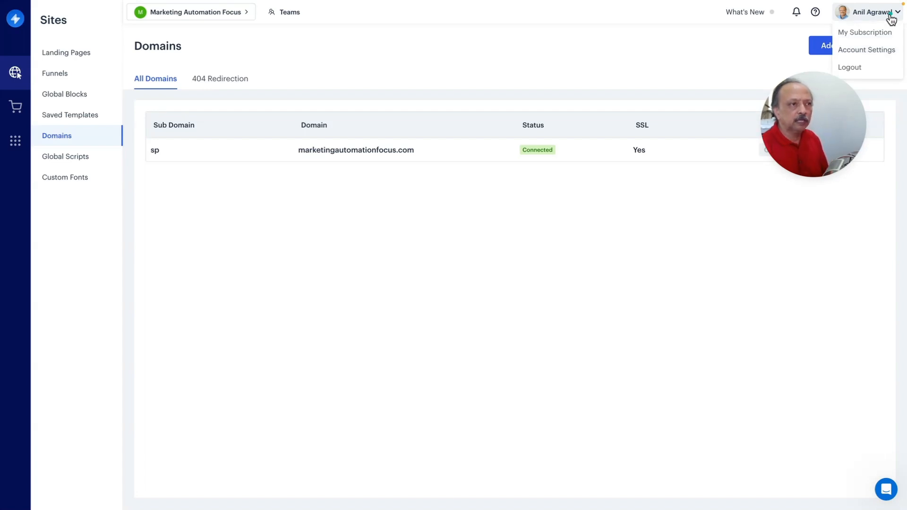
# Review the Ecommerce area's Products, Payment Gateways, Coupons and Store Settings pages
pyautogui.click(16, 107)
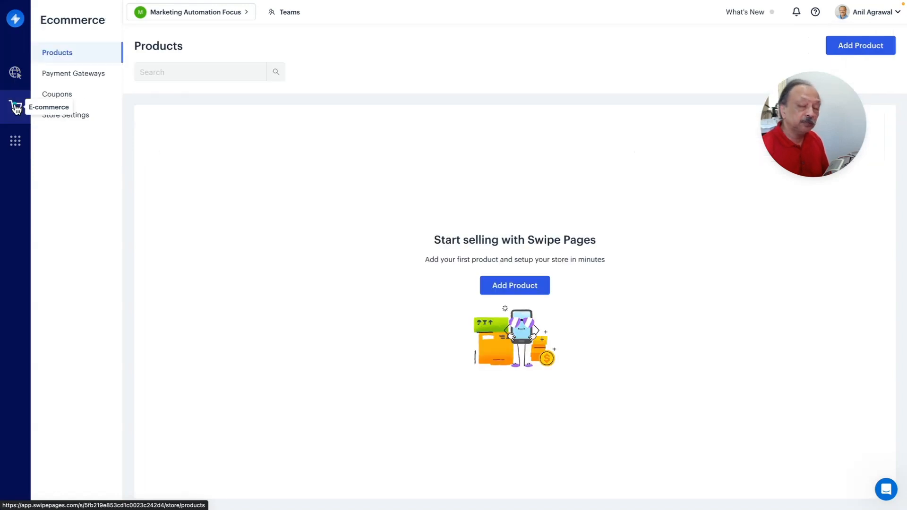
pyautogui.click(81, 74)
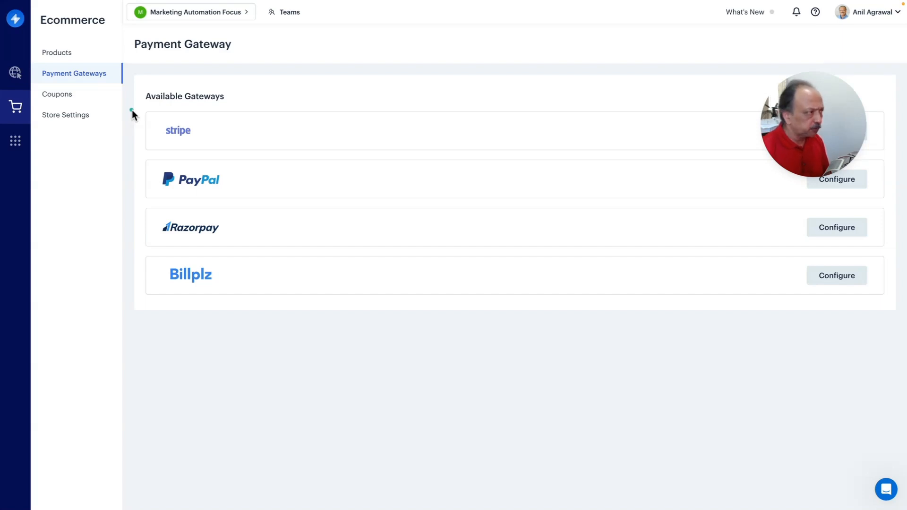
pyautogui.click(66, 101)
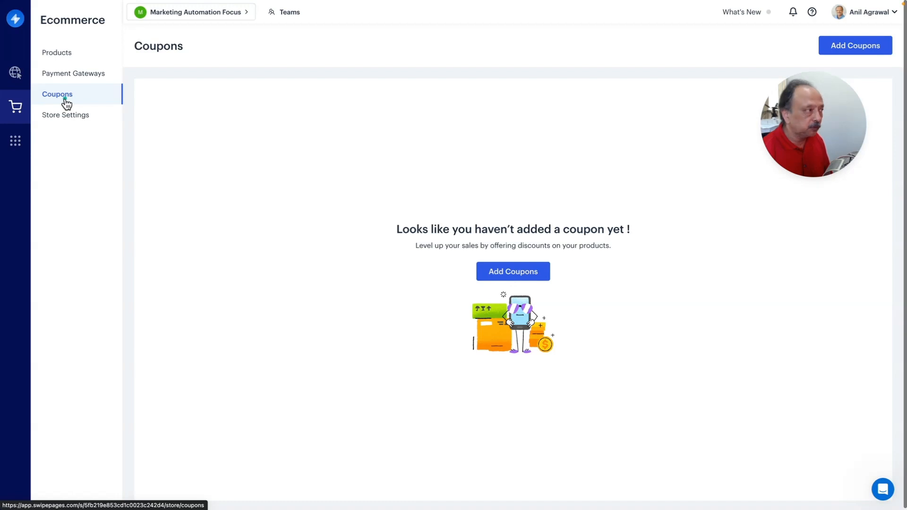
pyautogui.click(68, 121)
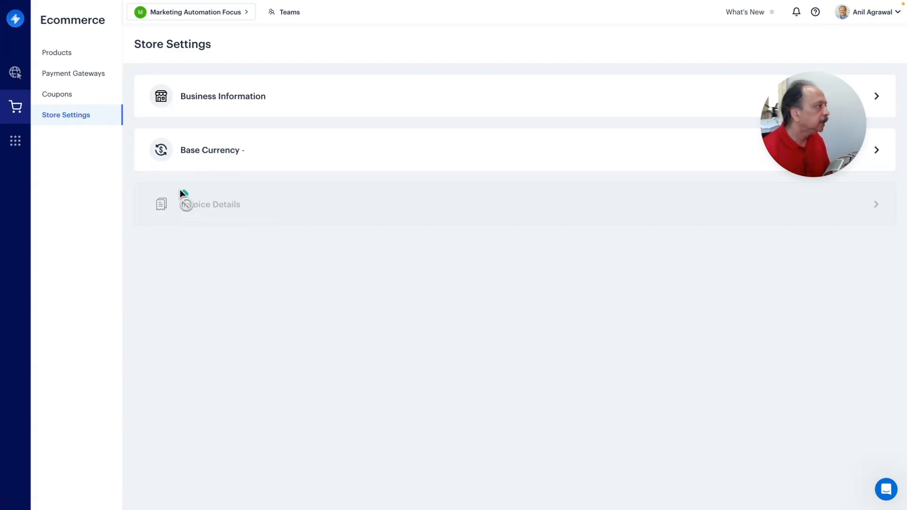
# Examine the available direct integrations, the Zapier connection page and the Global Webhooks page
pyautogui.click(16, 142)
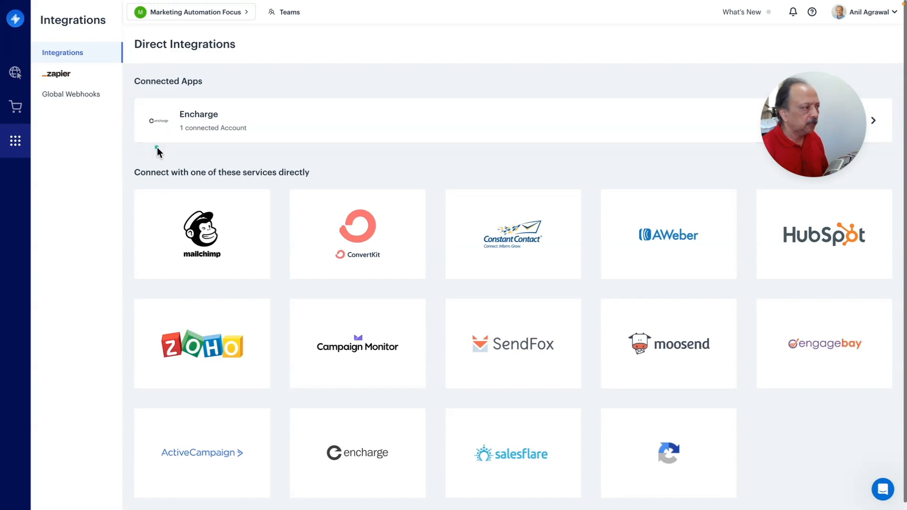
pyautogui.scroll(-1, 158, 148)
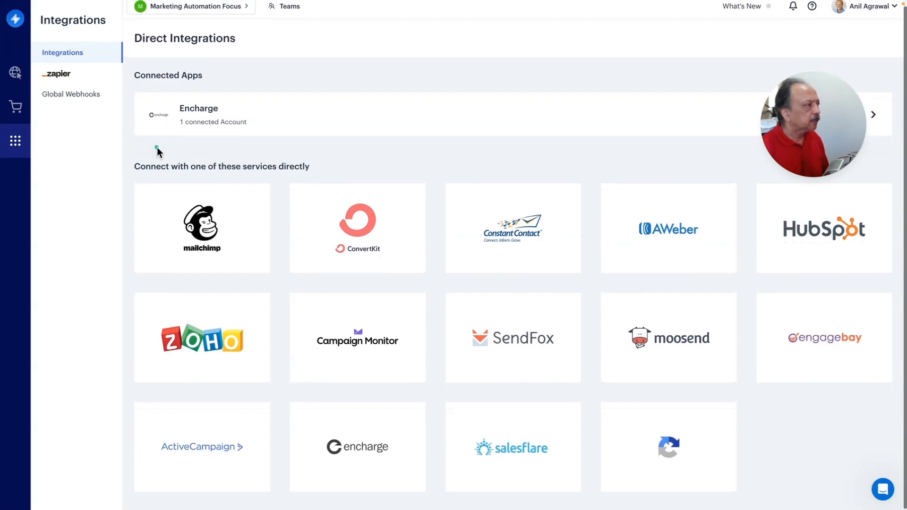
pyautogui.scroll(1, 157, 148)
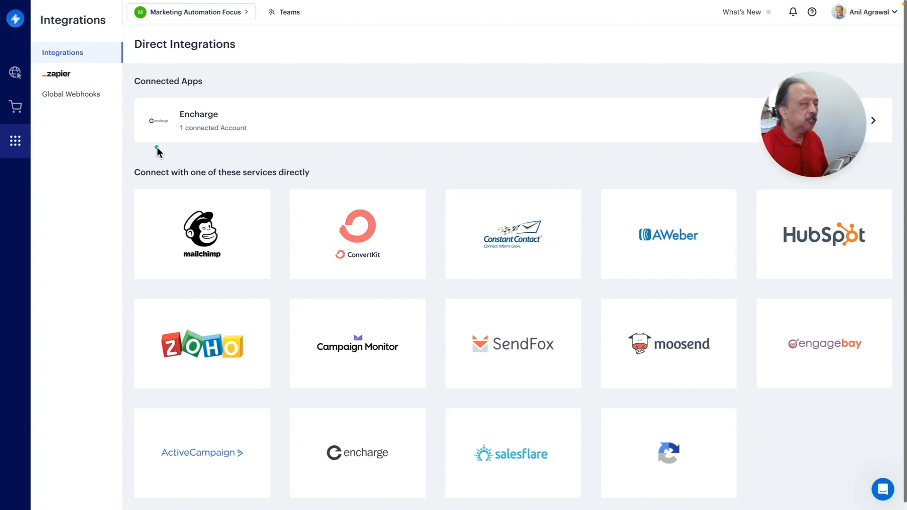
pyautogui.click(64, 75)
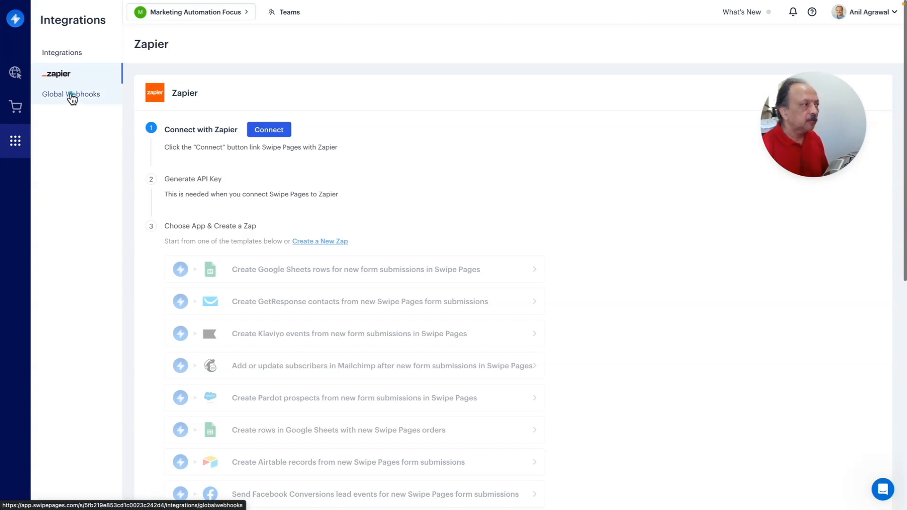
pyautogui.click(71, 99)
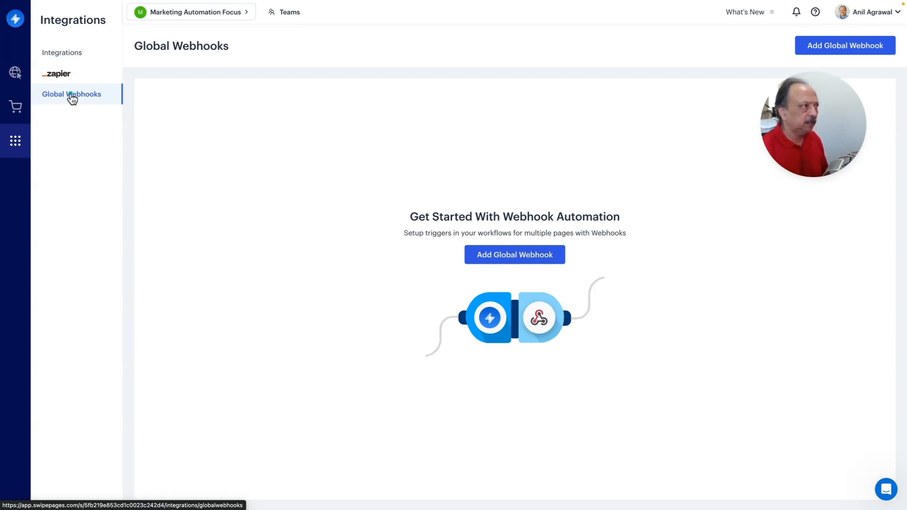
# Start a new landing page named Test 2 with the Smart Page type
pyautogui.click(15, 73)
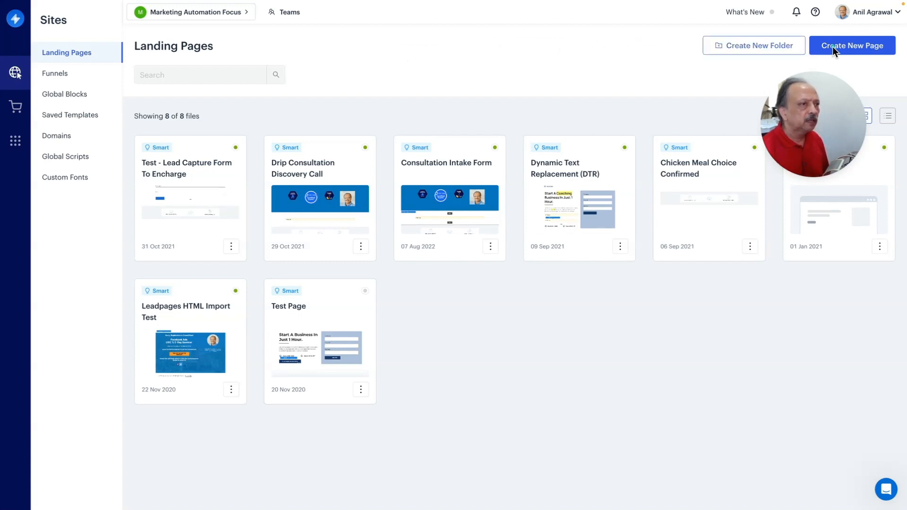
pyautogui.click(854, 50)
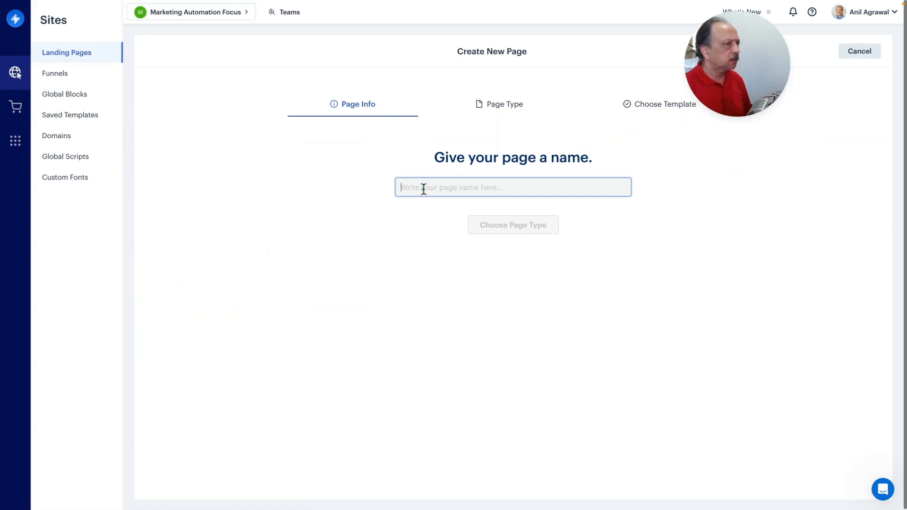
pyautogui.moveTo(737, 53); pyautogui.dragTo(840, 100)
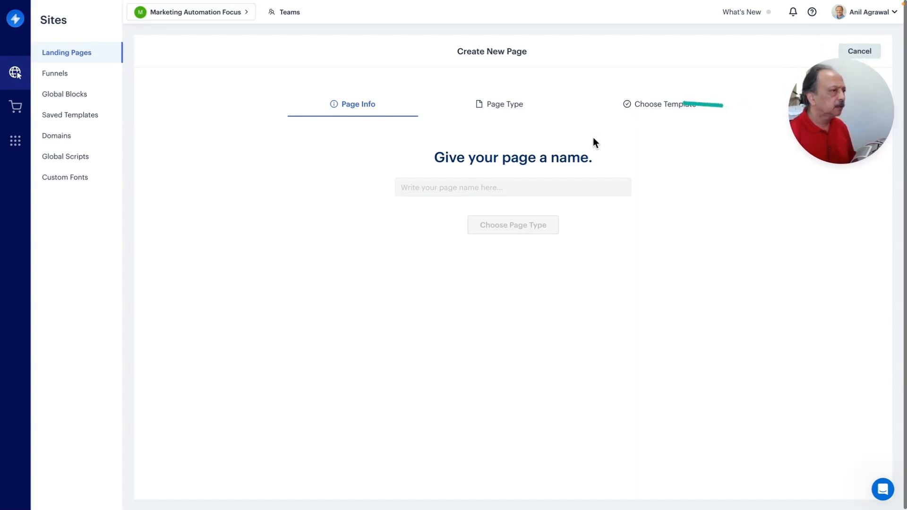
pyautogui.moveTo(838, 94); pyautogui.dragTo(840, 69)
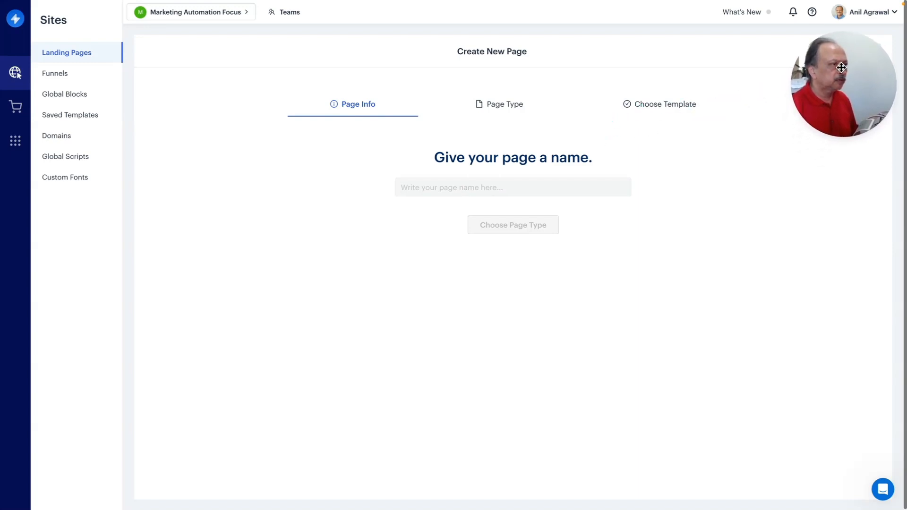
pyautogui.click(537, 187)
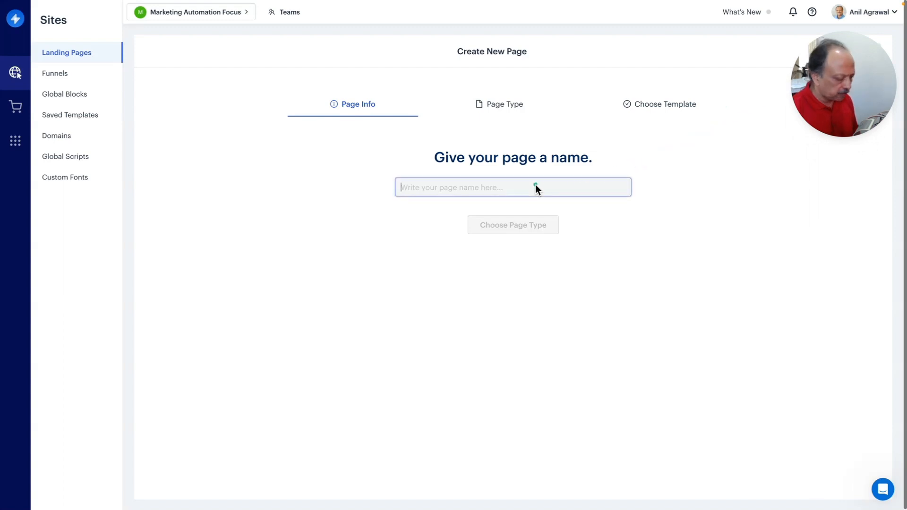
pyautogui.write('Test 2')
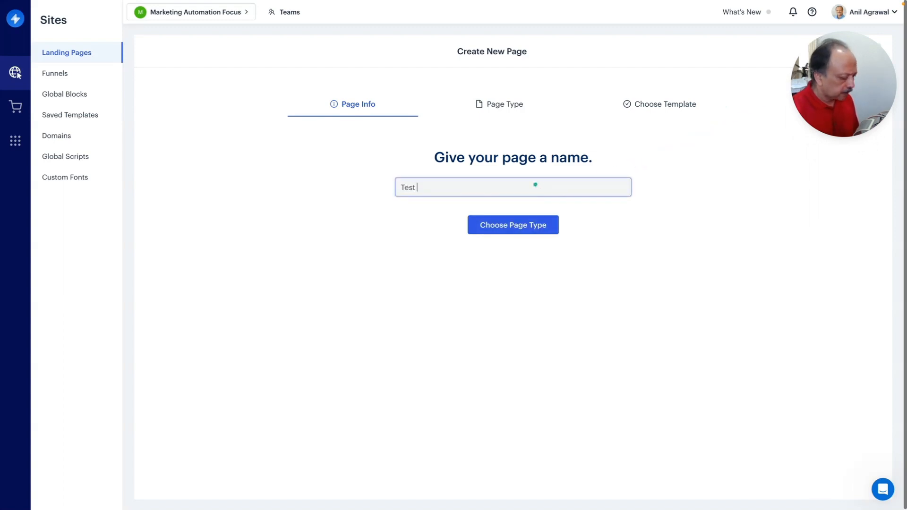
pyautogui.click(525, 231)
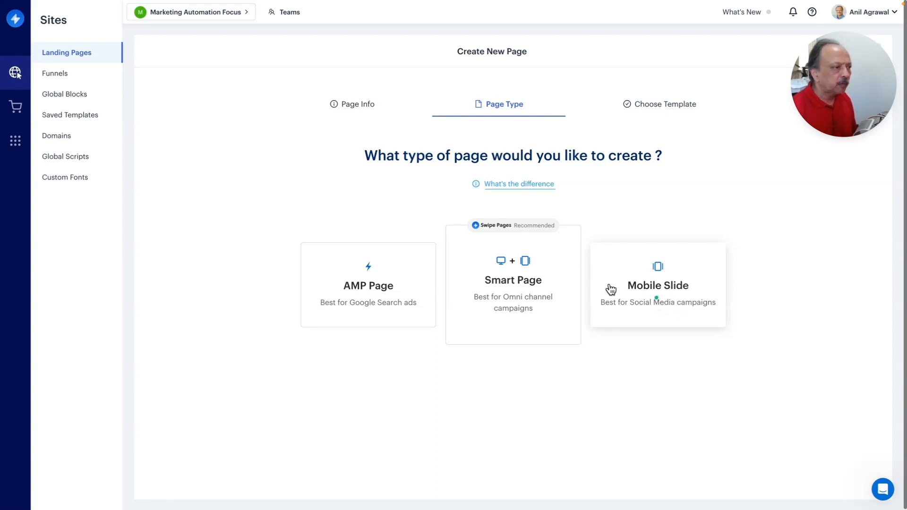
pyautogui.click(515, 282)
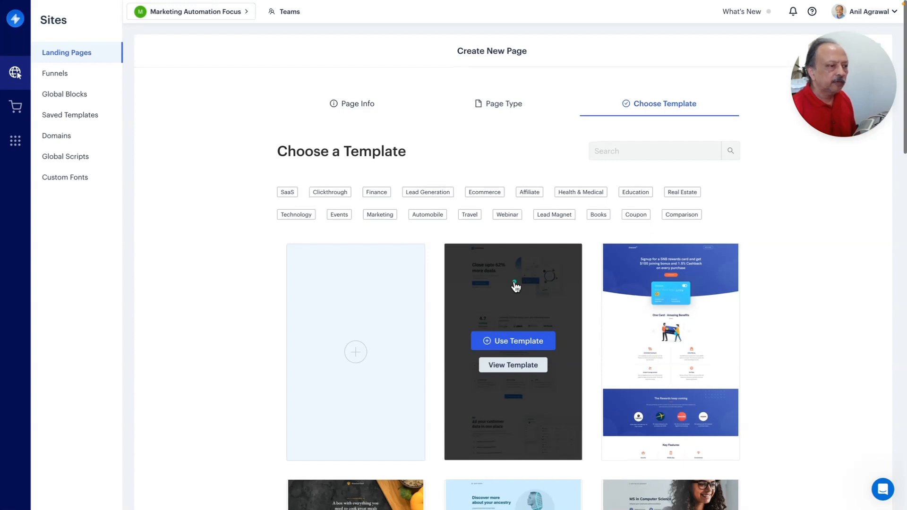
# Browse the template gallery for the new page, including the blank page option
pyautogui.scroll(-3, 516, 285)
pyautogui.scroll(-3, 515, 286)
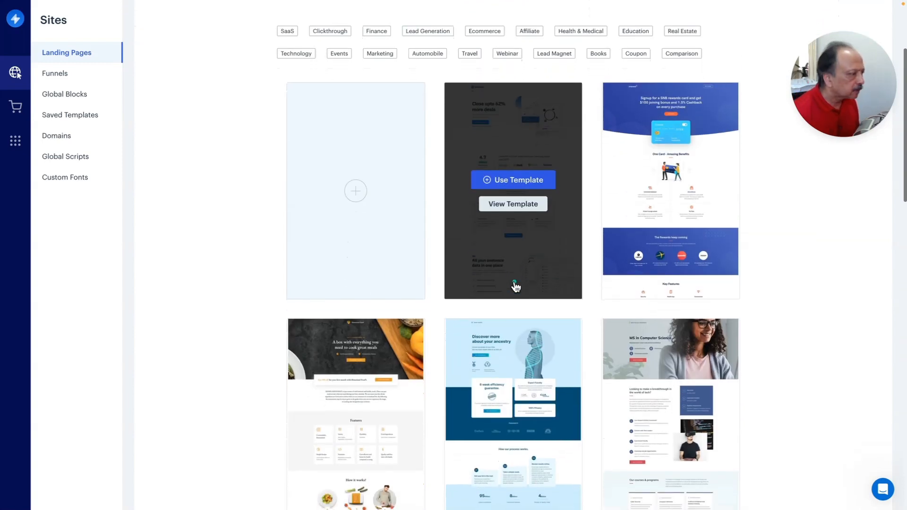
pyautogui.scroll(-7, 515, 286)
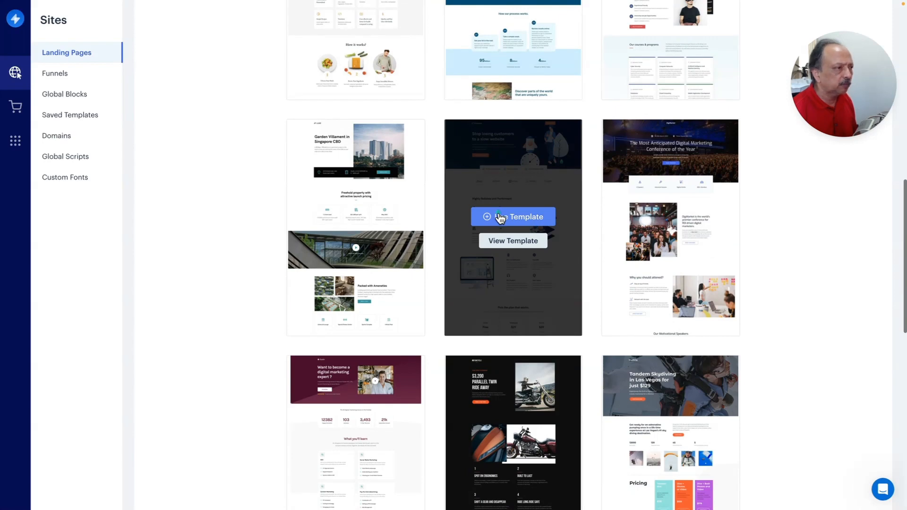
pyautogui.scroll(10, 536, 274)
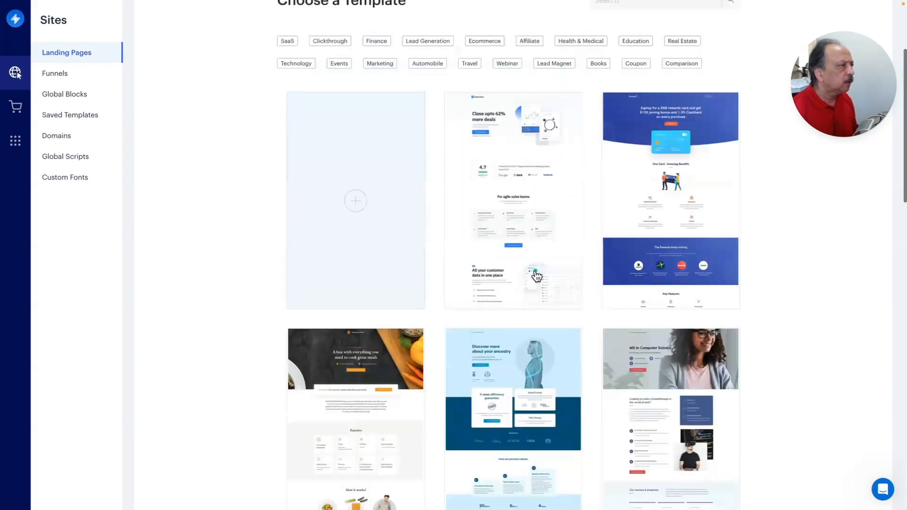
pyautogui.moveTo(399, 235)
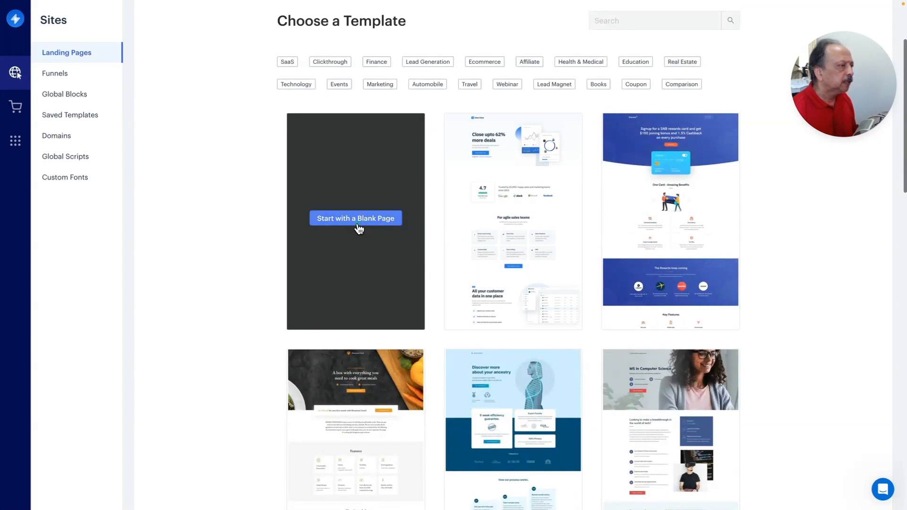
pyautogui.moveTo(628, 274)
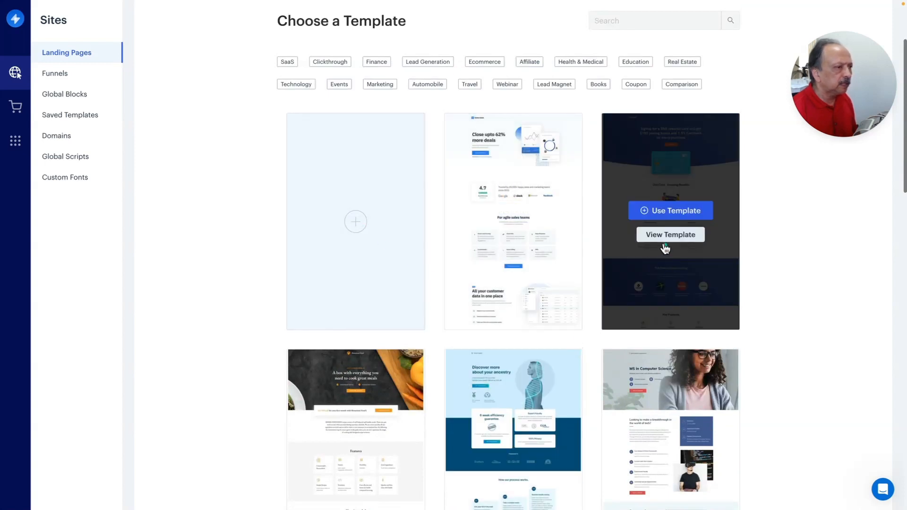
# Preview the Credit Card template in its desktop layout from the header through the eligibility section
pyautogui.click(659, 239)
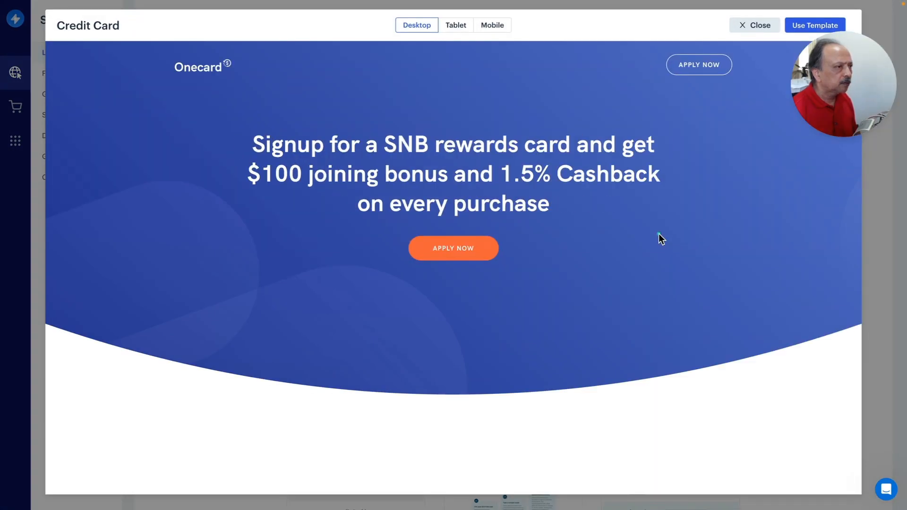
pyautogui.scroll(-4, 647, 263)
pyautogui.scroll(-15, 648, 262)
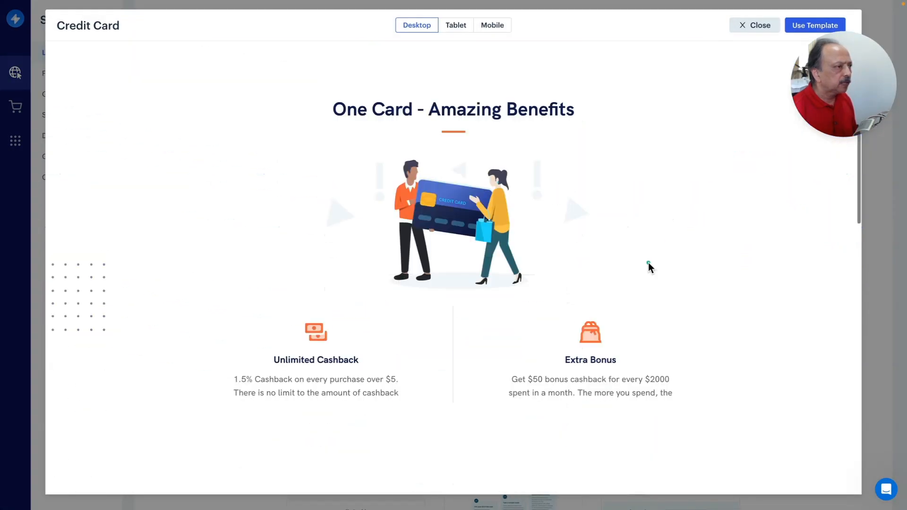
pyautogui.scroll(-10, 649, 263)
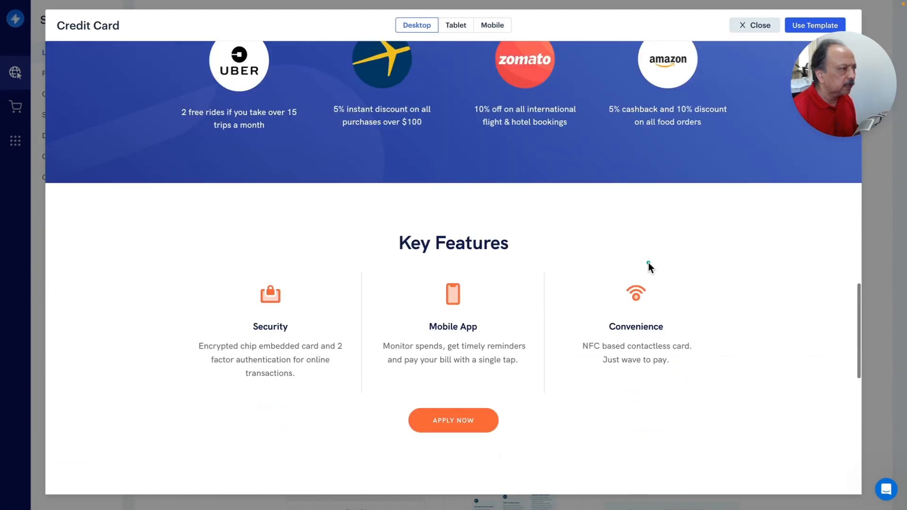
pyautogui.scroll(-4, 648, 262)
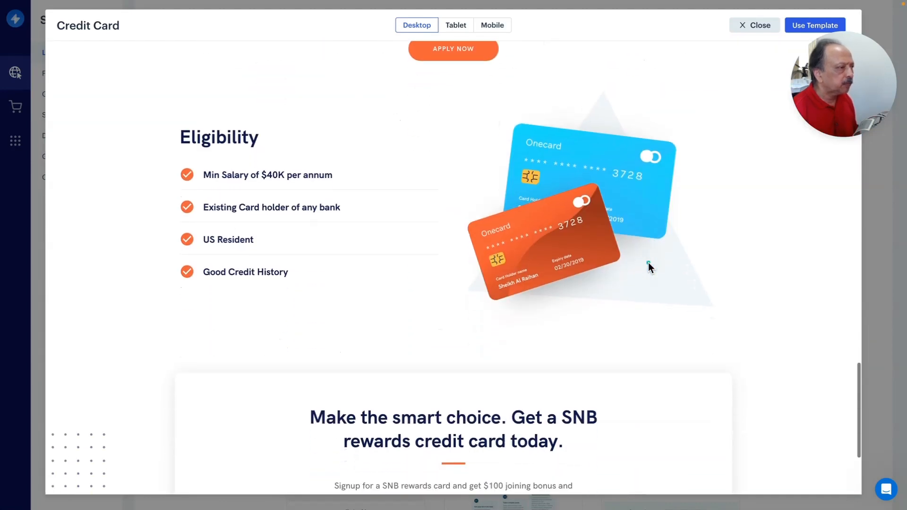
pyautogui.scroll(12, 648, 262)
pyautogui.scroll(12, 648, 262)
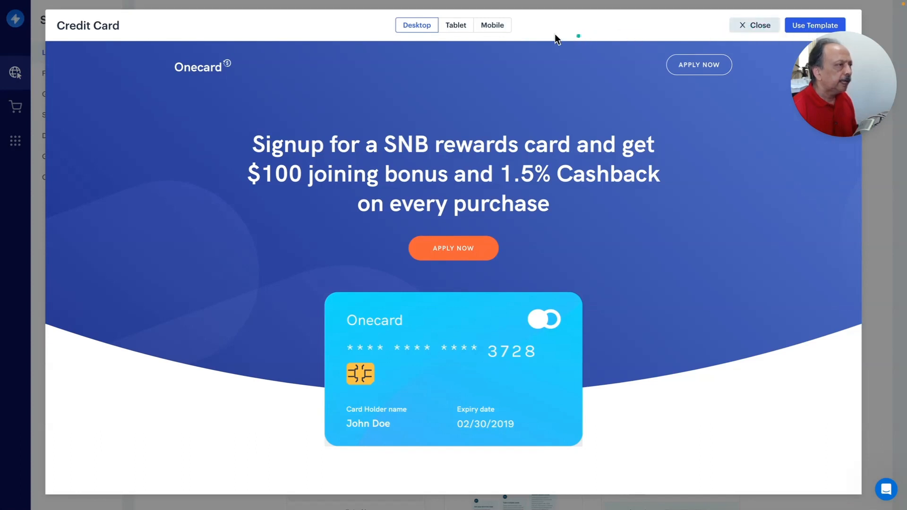
# Check the Credit Card template's tablet and mobile layouts, and create the page from this template
pyautogui.click(459, 27)
pyautogui.click(493, 26)
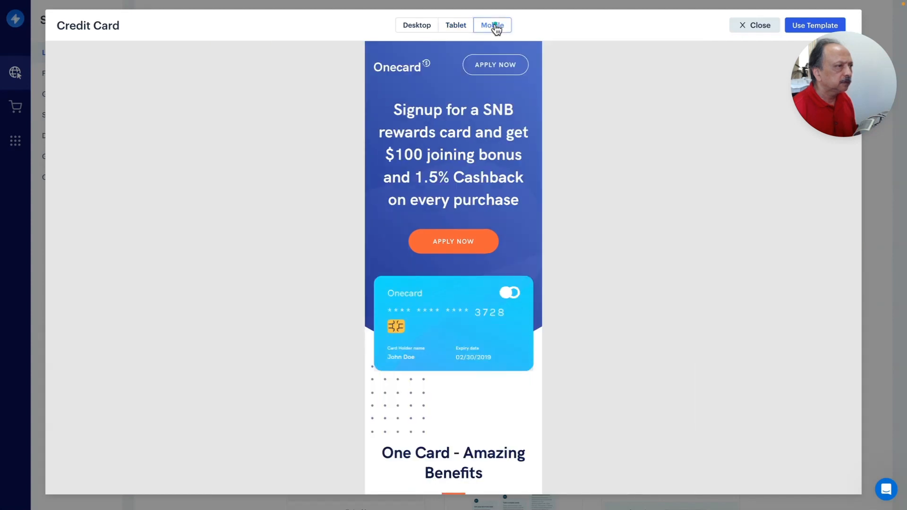
pyautogui.click(425, 28)
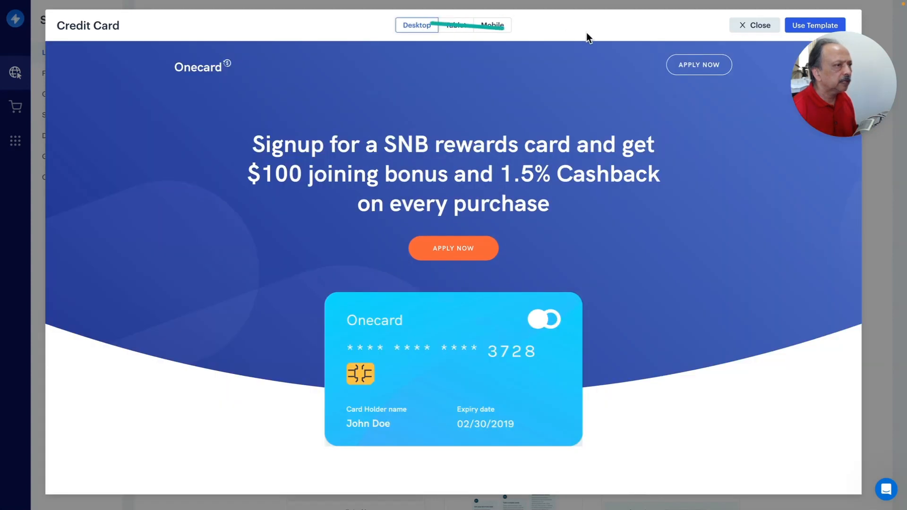
pyautogui.click(822, 27)
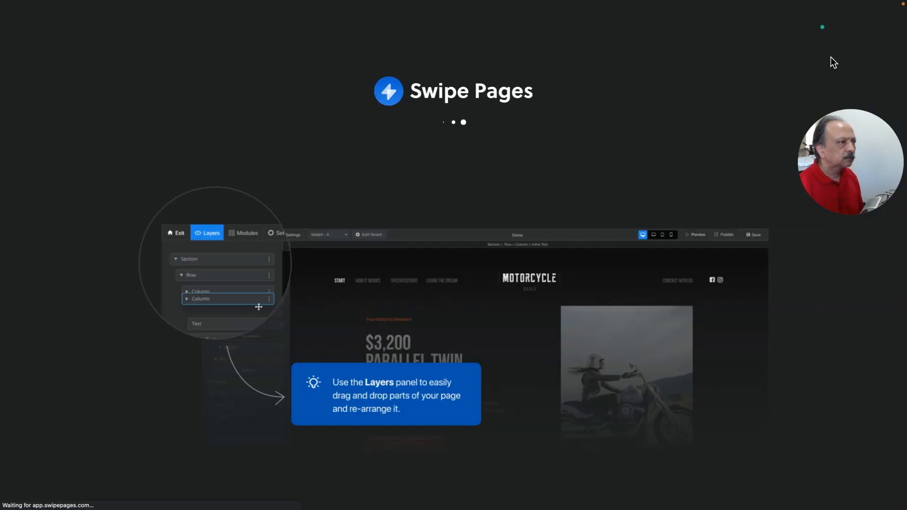
pyautogui.moveTo(846, 137); pyautogui.dragTo(842, 52)
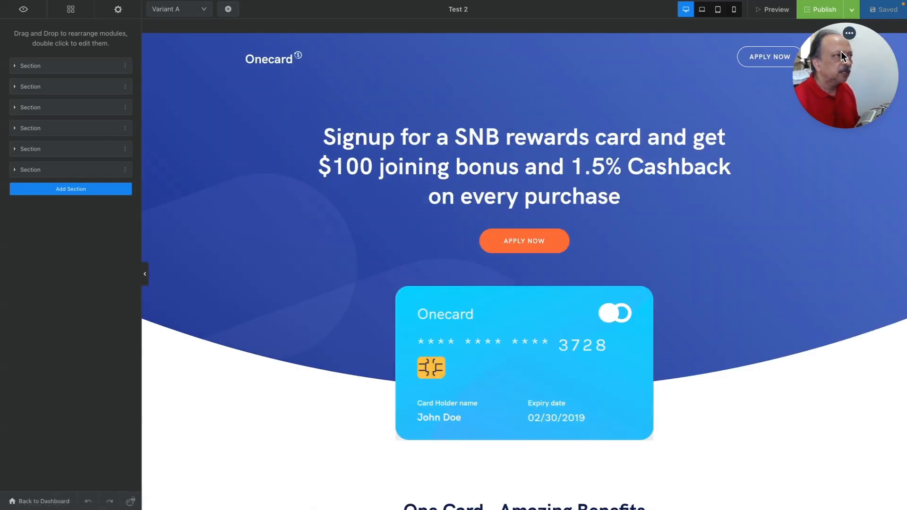
pyautogui.moveTo(840, 51); pyautogui.dragTo(850, 68)
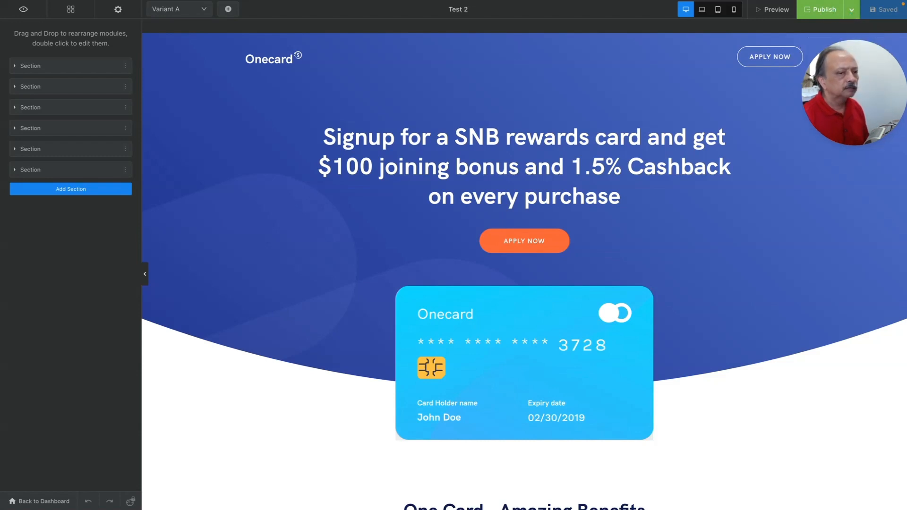
pyautogui.moveTo(854, 92); pyautogui.dragTo(854, 84)
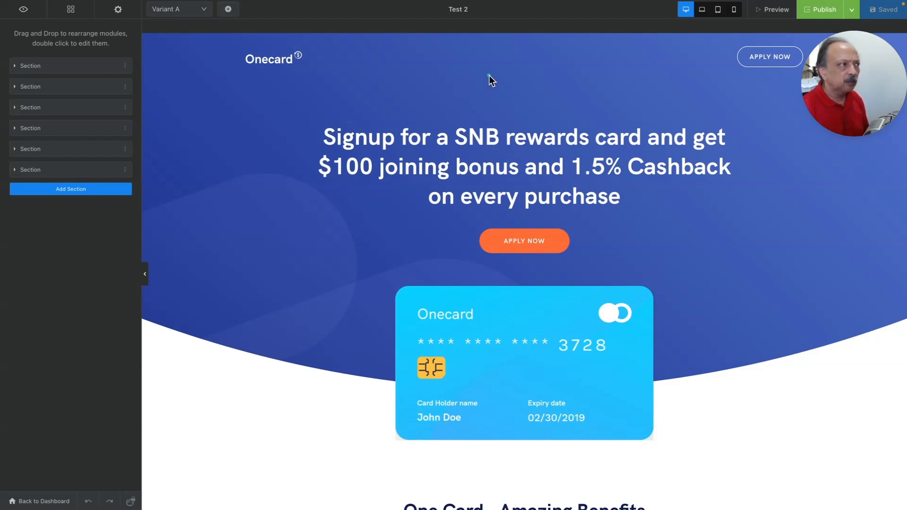
pyautogui.moveTo(488, 75); pyautogui.dragTo(370, 101)
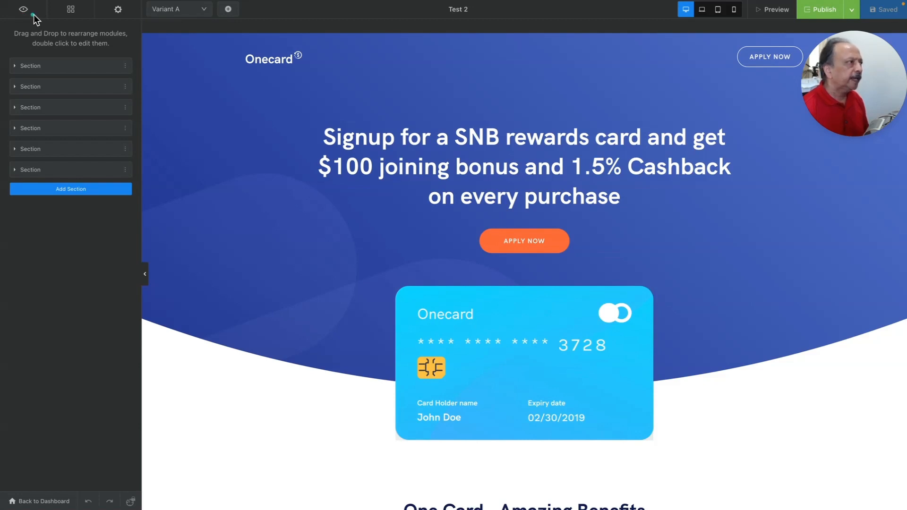
# View the available page modules and return to the page's section layers
pyautogui.click(67, 20)
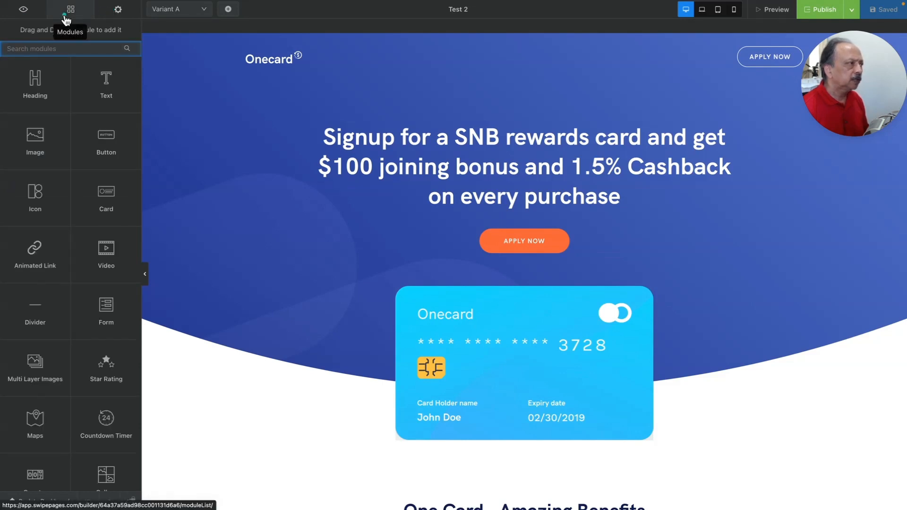
pyautogui.click(28, 16)
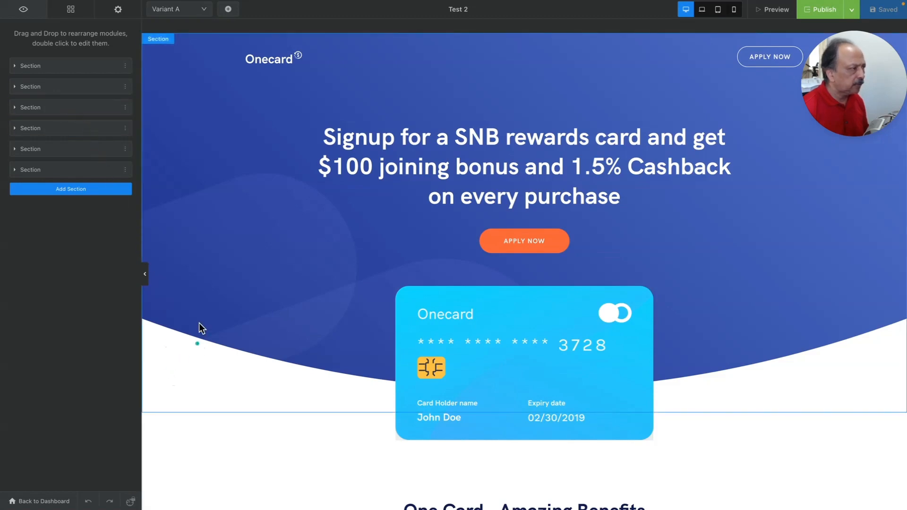
# Examine the style and advanced settings of the One Card - Amazing Benefits section, including its device visibility options
pyautogui.moveTo(199, 323); pyautogui.dragTo(198, 268)
pyautogui.click(198, 272)
pyautogui.scroll(-6, 199, 272)
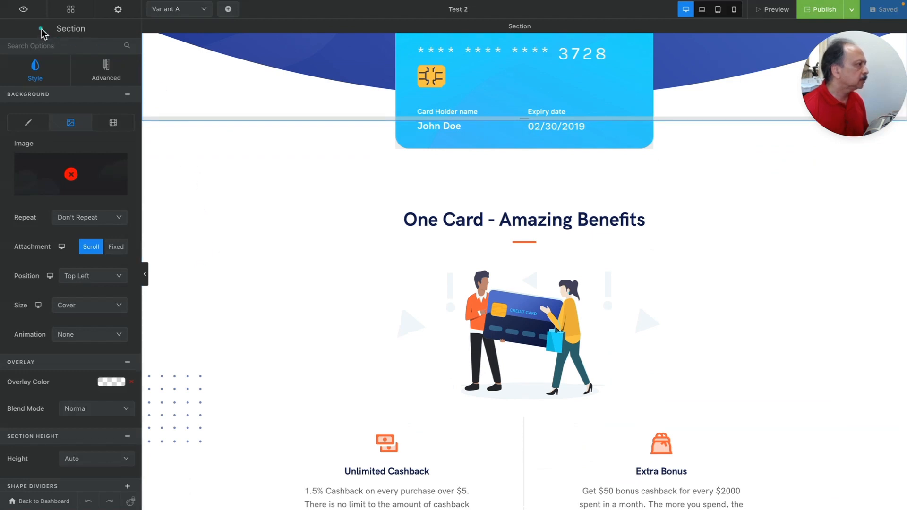
pyautogui.click(197, 166)
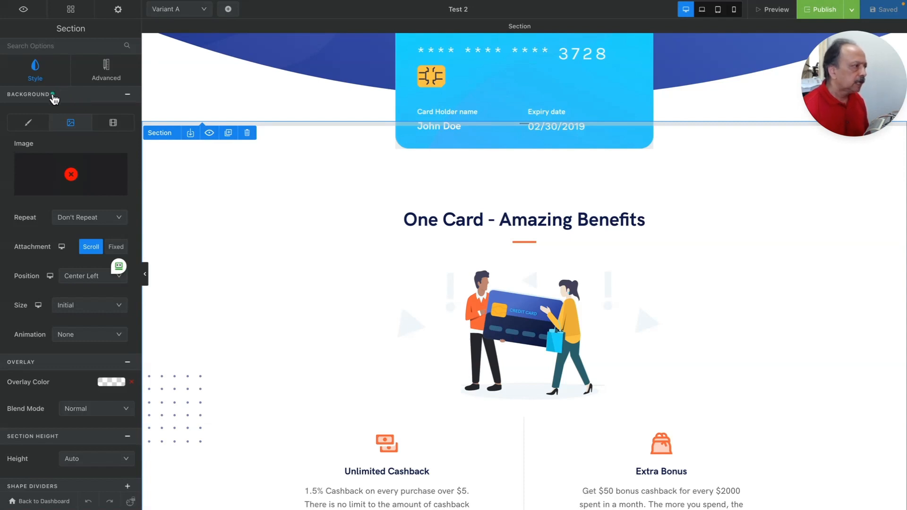
pyautogui.scroll(-1, 54, 98)
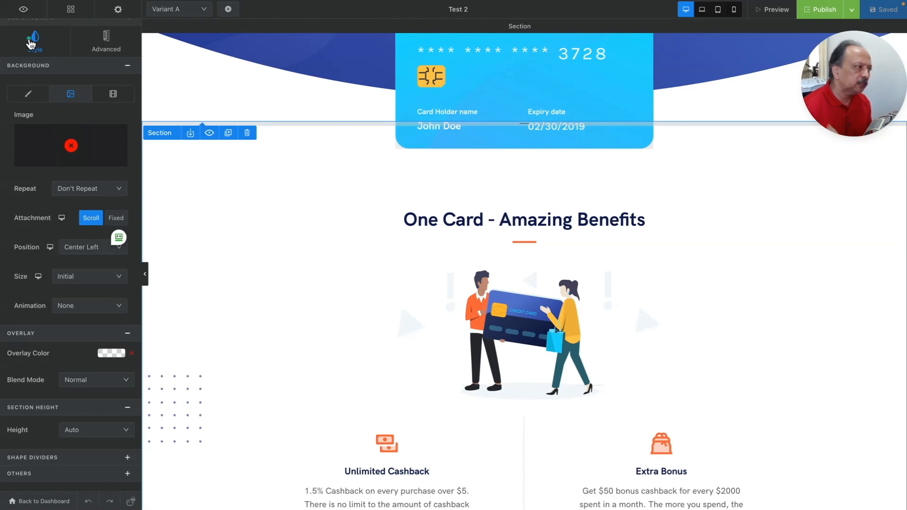
pyautogui.click(95, 38)
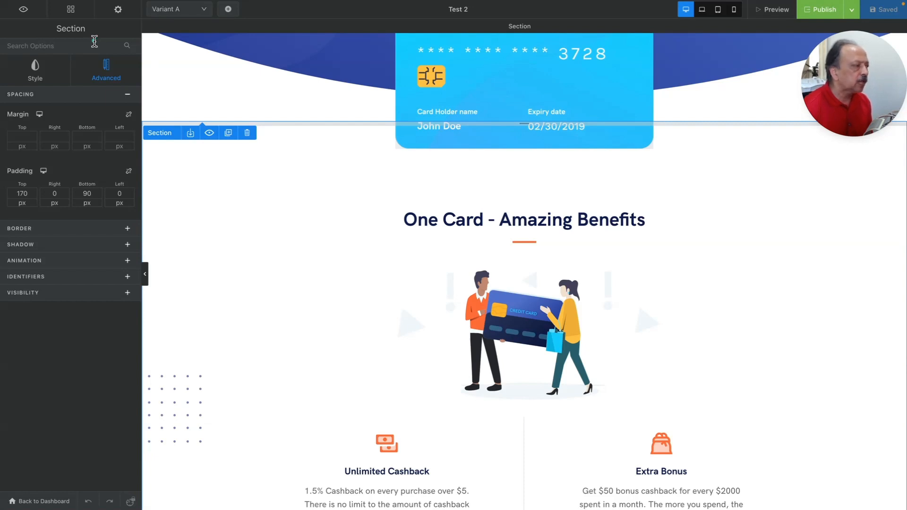
pyautogui.click(118, 295)
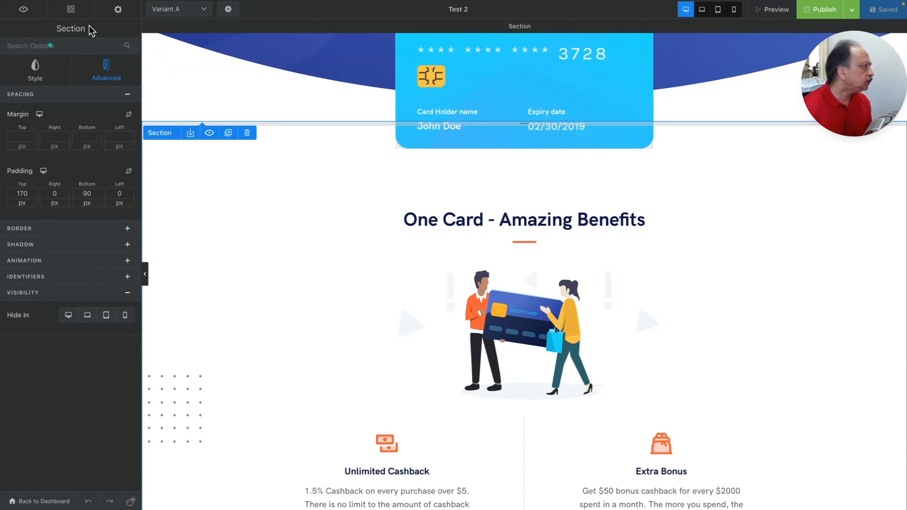
# Review the background, overlay, height, overflow and spacing settings of The Rewards keep coming section
pyautogui.scroll(-10, 241, 251)
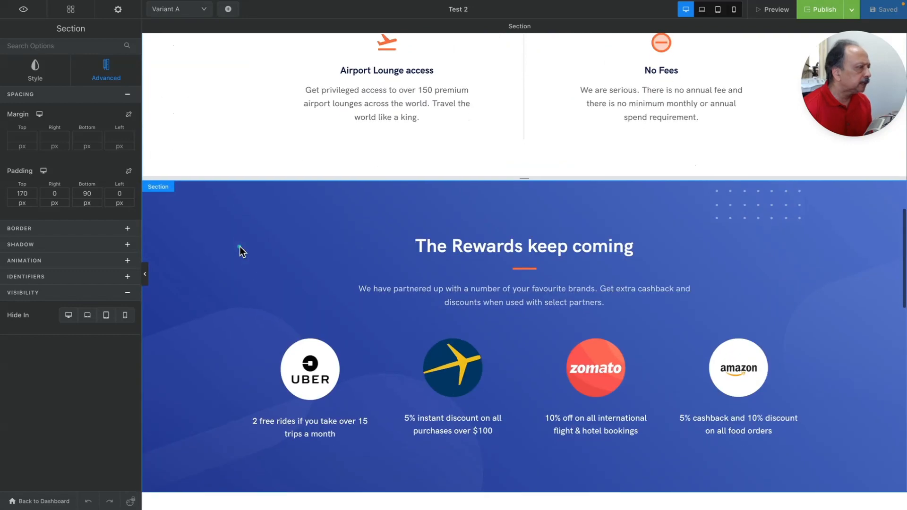
pyautogui.click(181, 213)
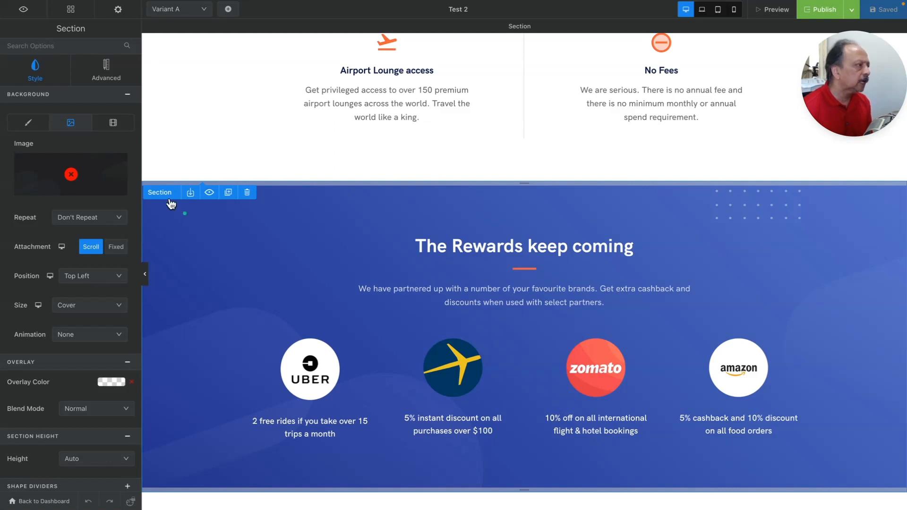
pyautogui.click(127, 96)
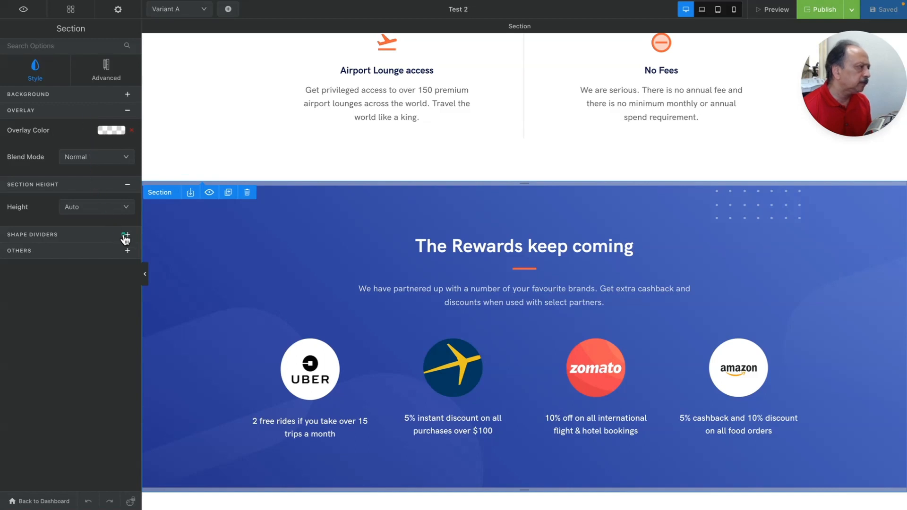
pyautogui.click(126, 251)
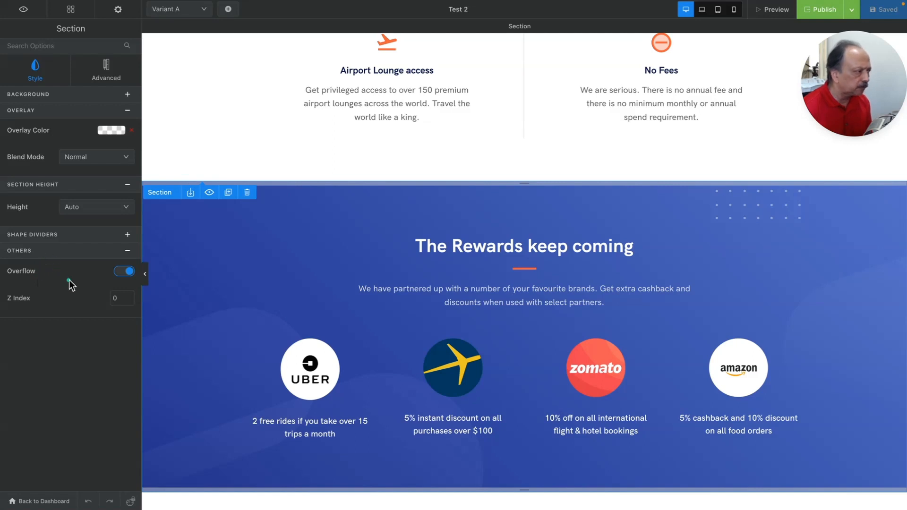
pyautogui.click(127, 251)
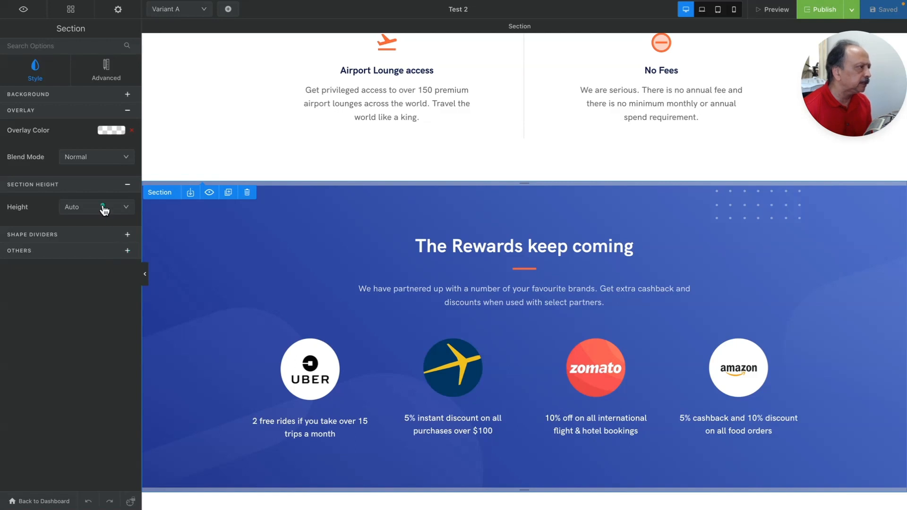
pyautogui.click(127, 184)
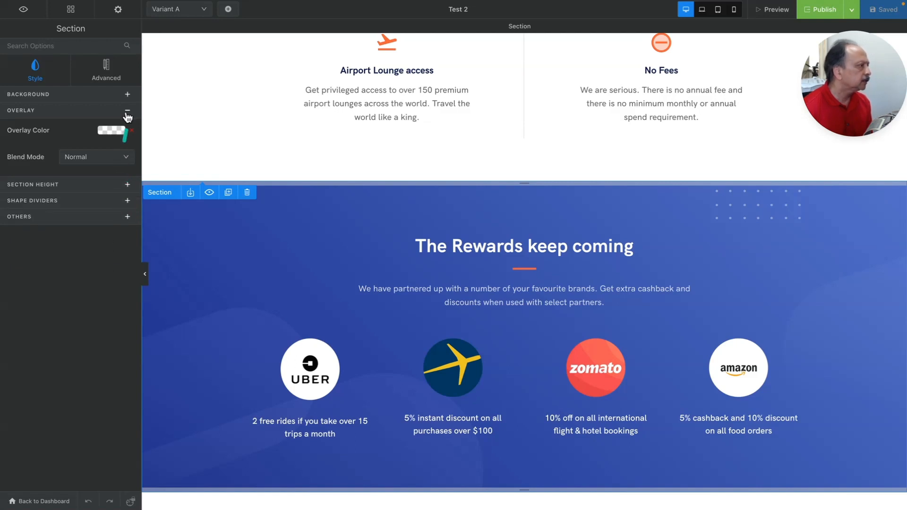
pyautogui.click(103, 74)
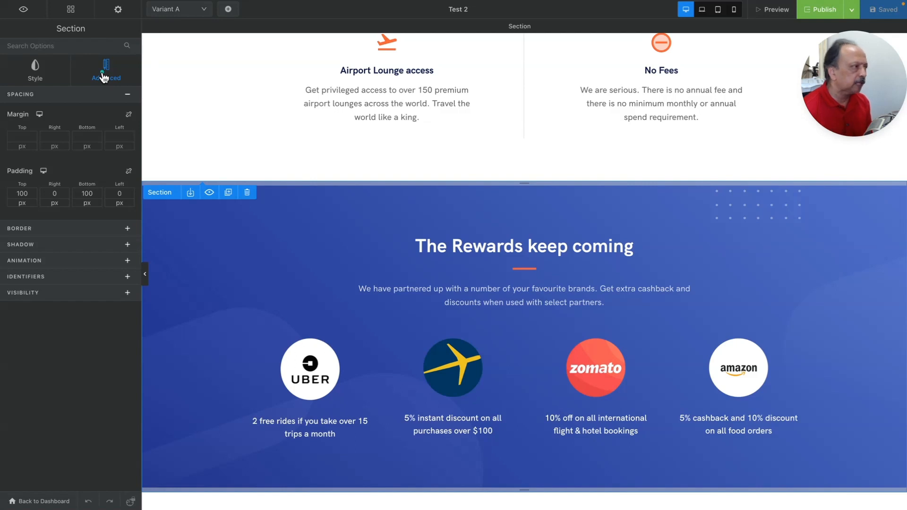
pyautogui.click(127, 96)
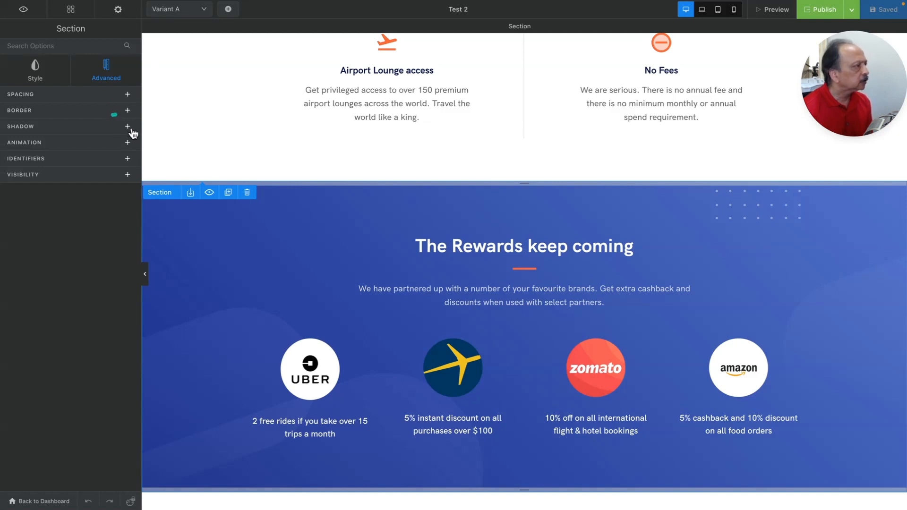
# Inspect the hero card image's content, SEO, style and advanced settings
pyautogui.scroll(3, 228, 142)
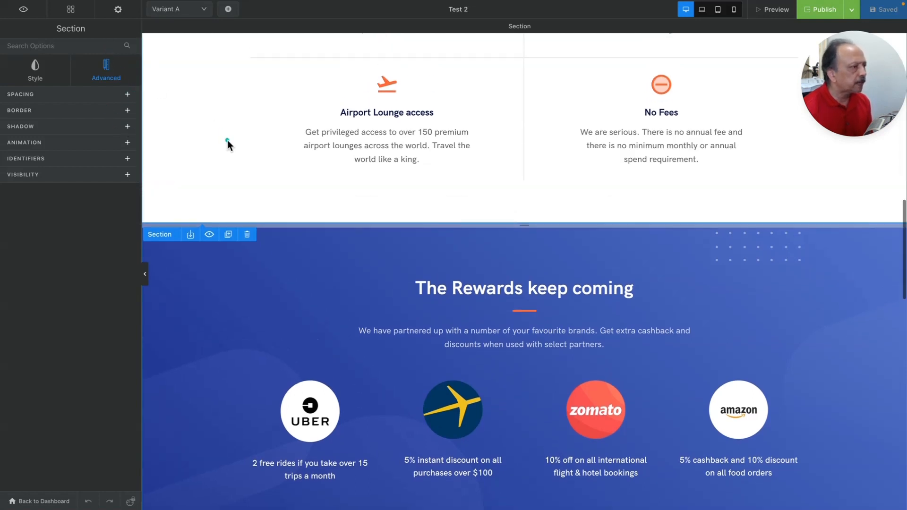
pyautogui.scroll(10, 228, 142)
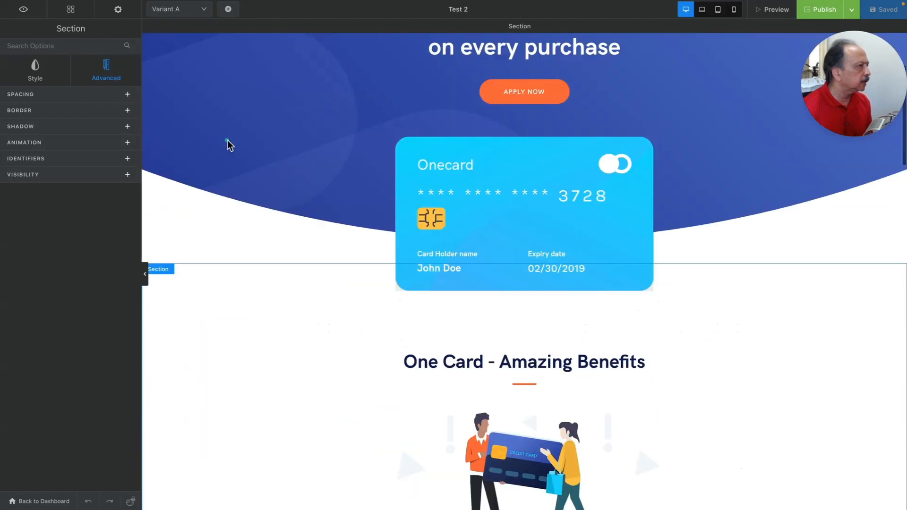
pyautogui.scroll(-2, 228, 141)
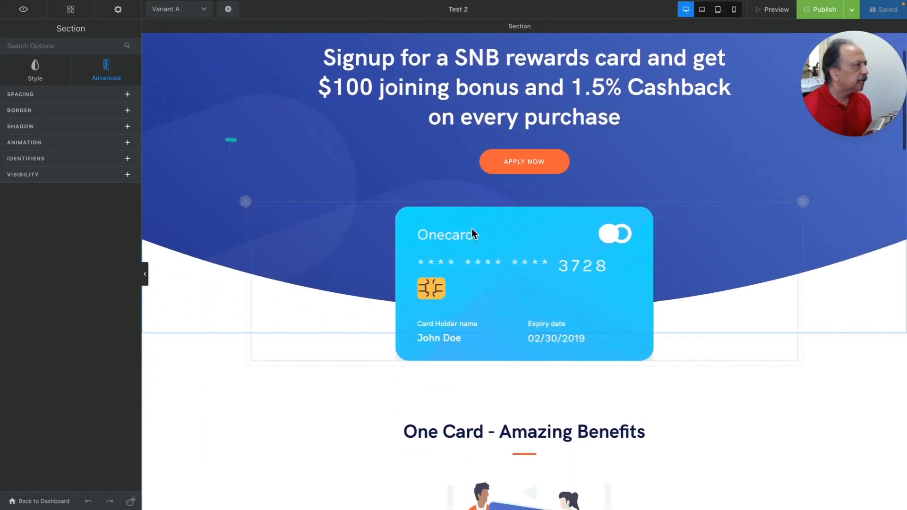
pyautogui.click(484, 234)
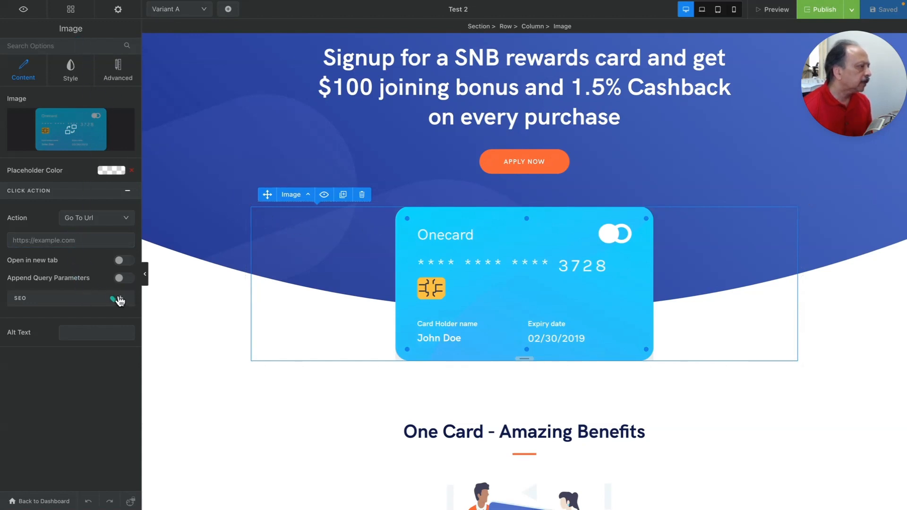
pyautogui.click(118, 297)
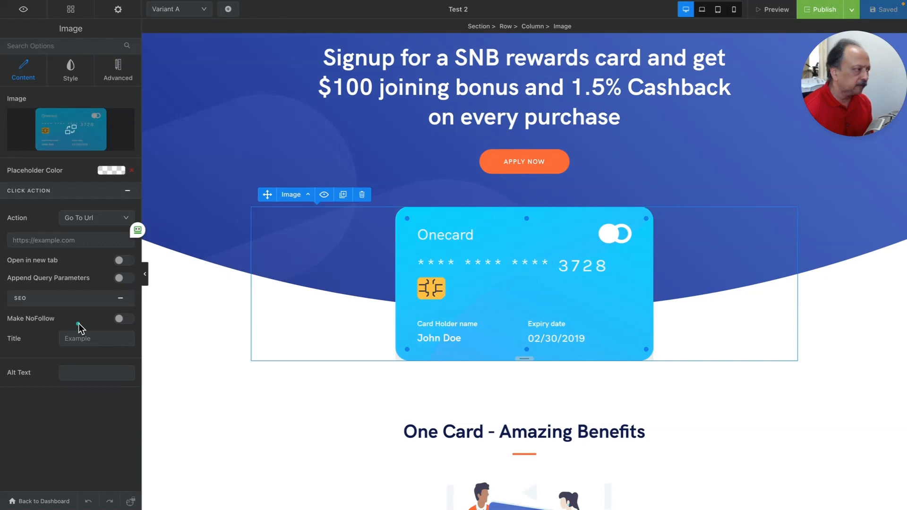
pyautogui.click(97, 339)
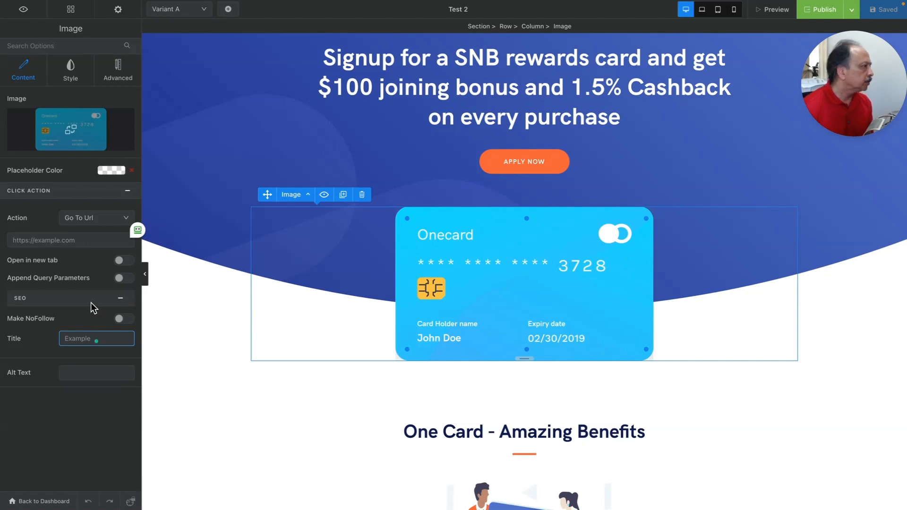
pyautogui.click(70, 80)
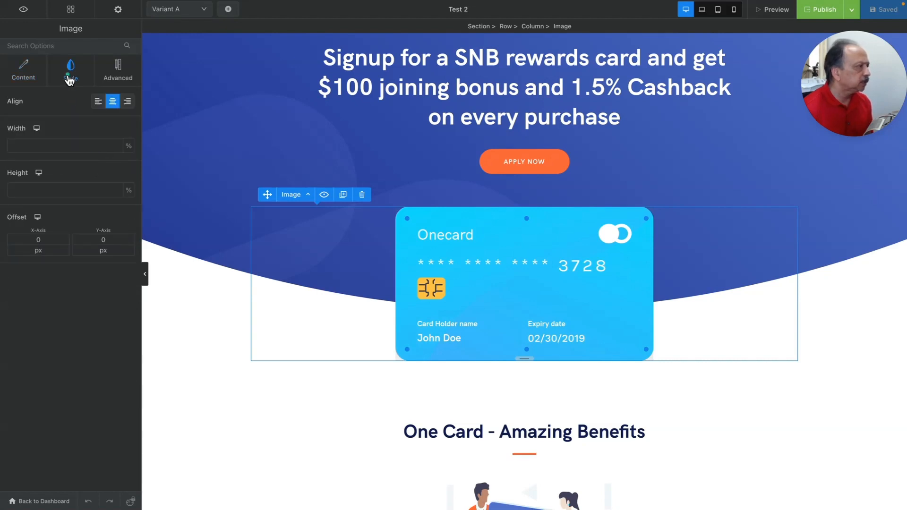
pyautogui.click(122, 77)
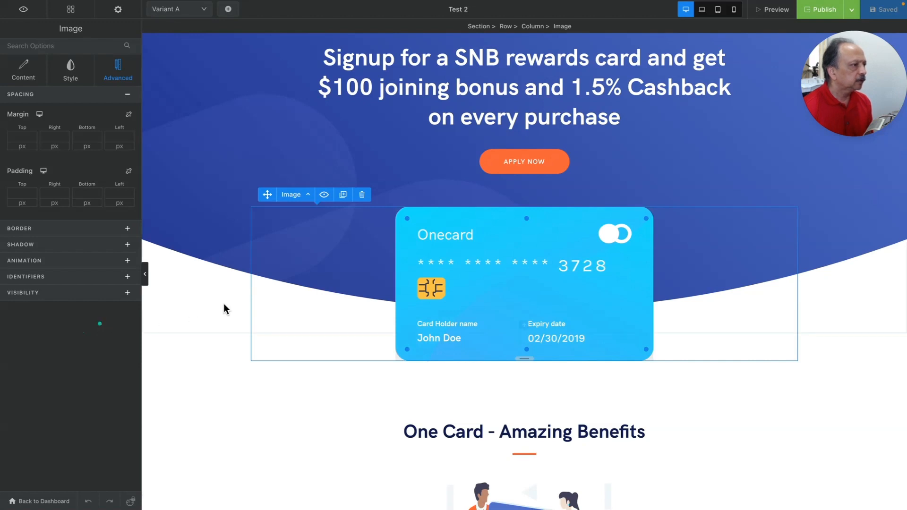
# Inspect the content, style and advanced settings of the hero section's orange Apply Now button
pyautogui.click(522, 166)
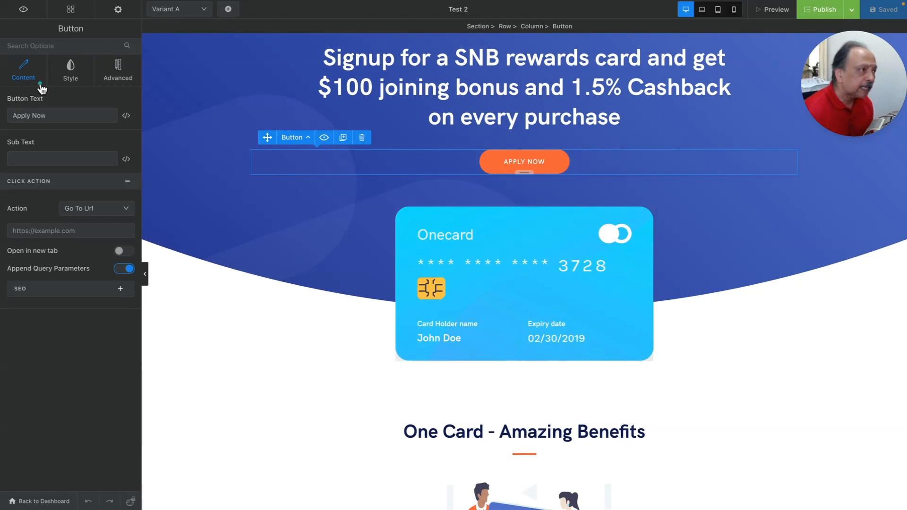
pyautogui.click(66, 82)
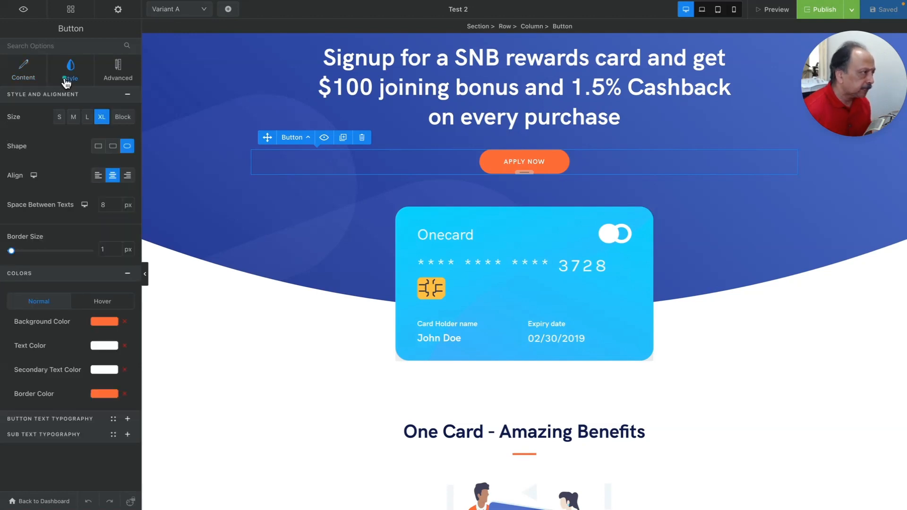
pyautogui.click(114, 81)
pyautogui.click(37, 77)
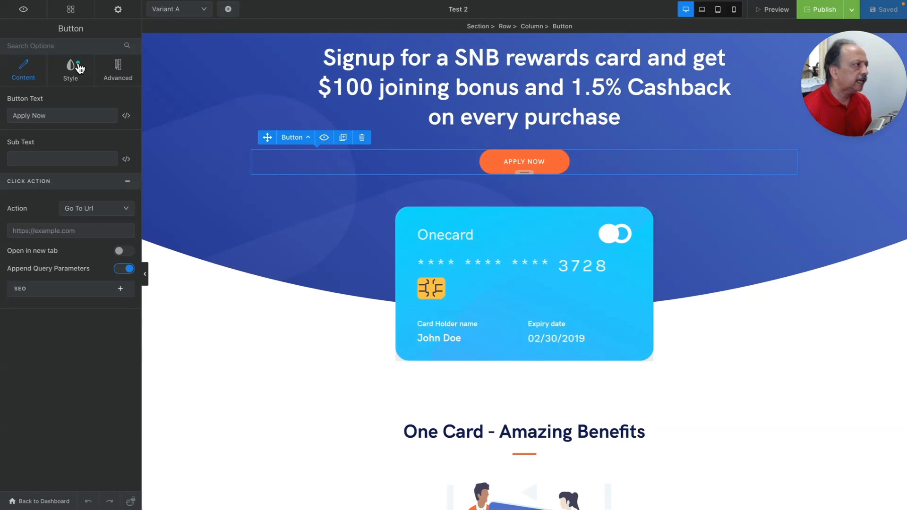
# Add a Heading module between the hero headline and the orange Apply Now button
pyautogui.click(71, 11)
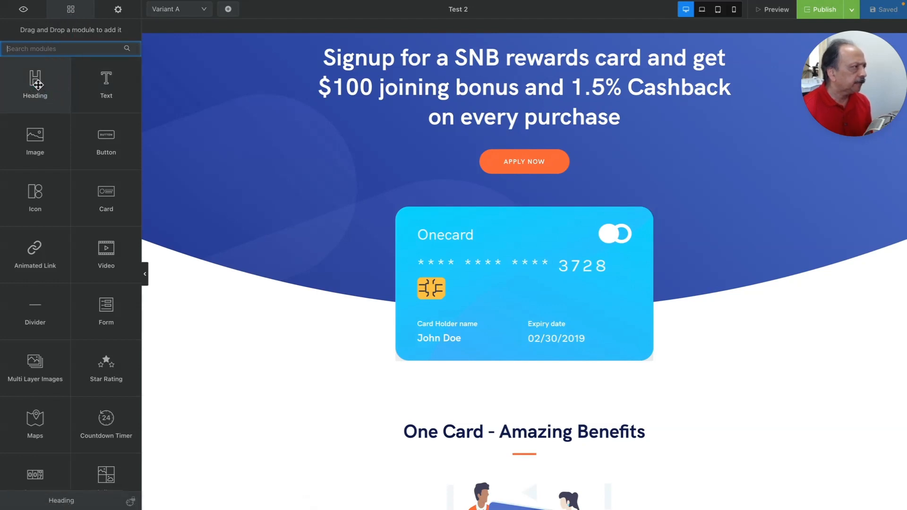
pyautogui.moveTo(35, 87); pyautogui.dragTo(514, 140)
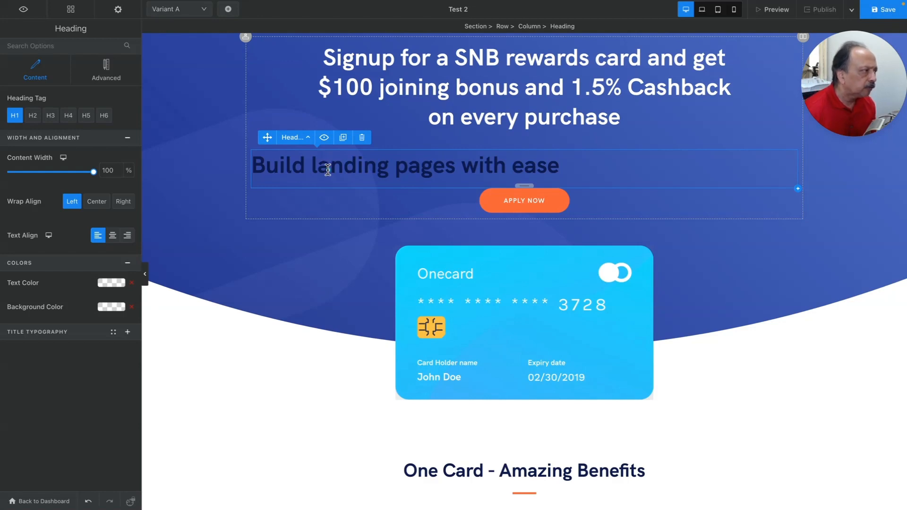
# Review the advanced spacing options and content settings of the new heading in the hero section
pyautogui.click(108, 77)
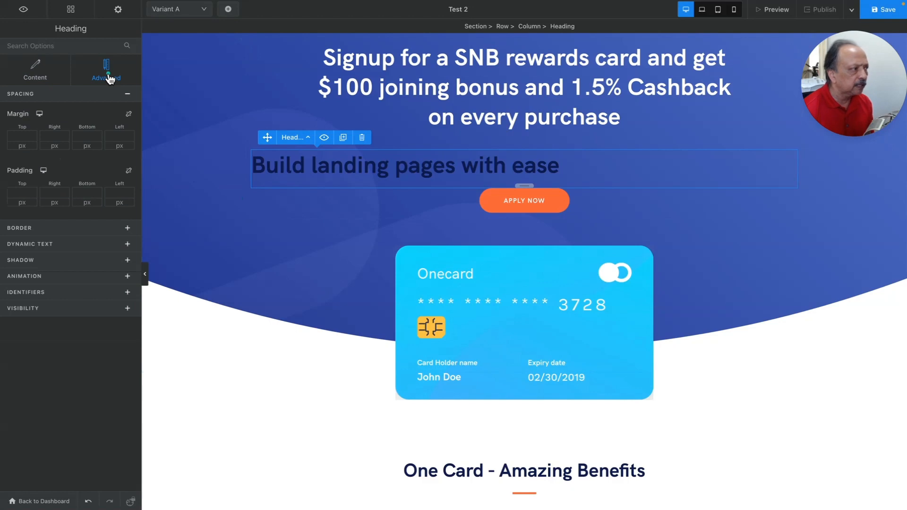
pyautogui.click(56, 74)
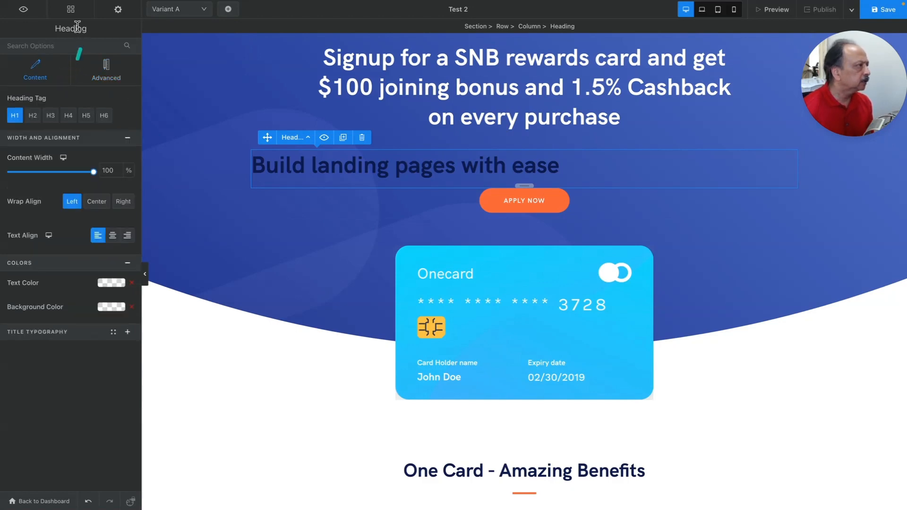
# Add a Video module directly below the credit card image in the hero section
pyautogui.click(71, 11)
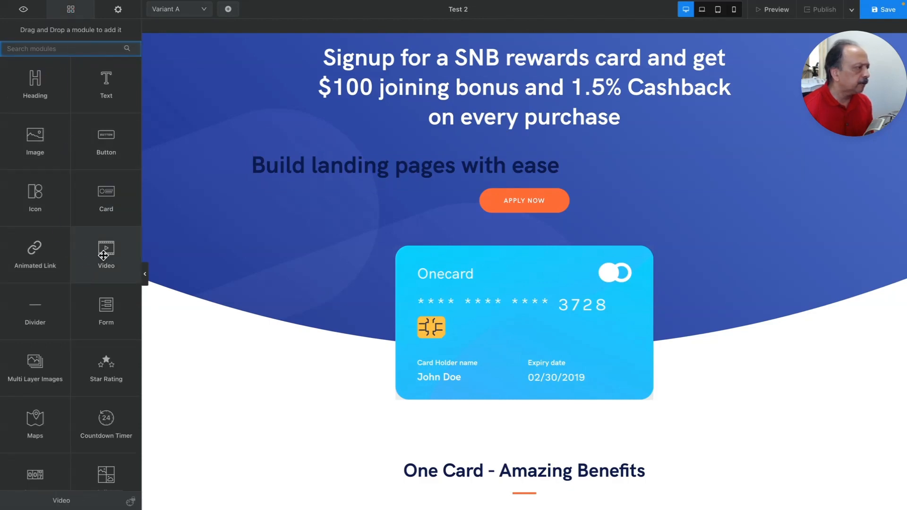
pyautogui.click(103, 256)
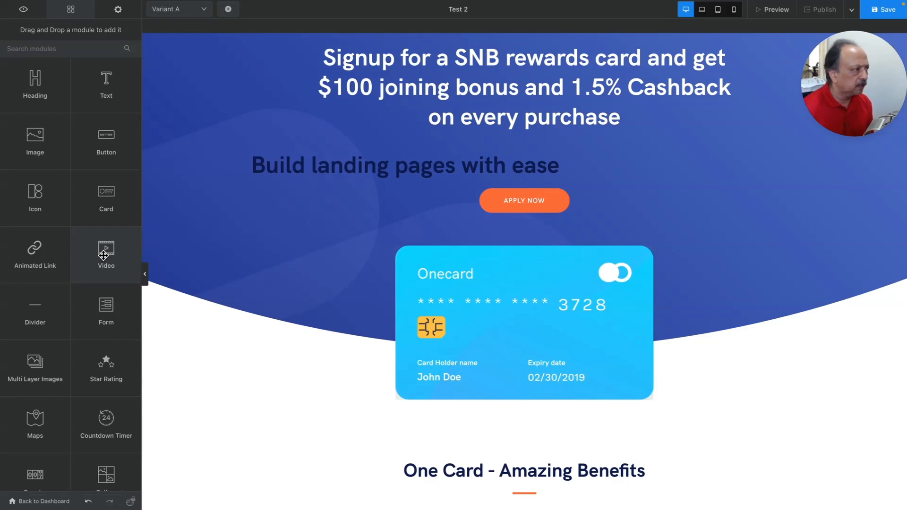
pyautogui.moveTo(104, 256); pyautogui.dragTo(516, 235)
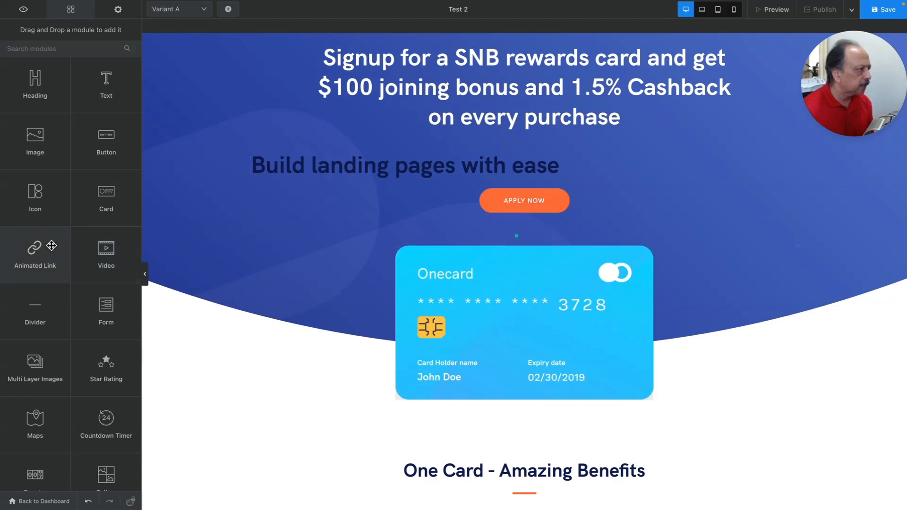
pyautogui.moveTo(100, 260); pyautogui.dragTo(508, 401)
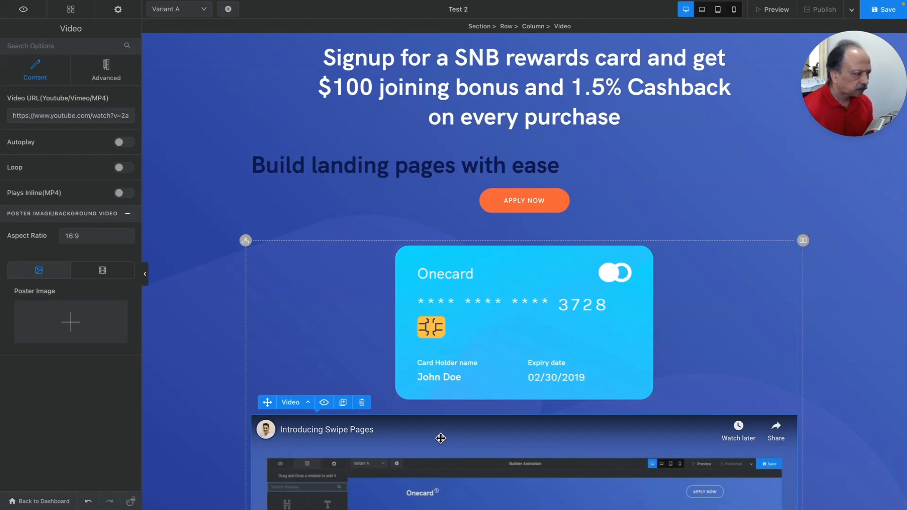
# Inspect the new video's content settings, comparing the poster image and background video options
pyautogui.scroll(-2, 440, 440)
pyautogui.scroll(-3, 440, 438)
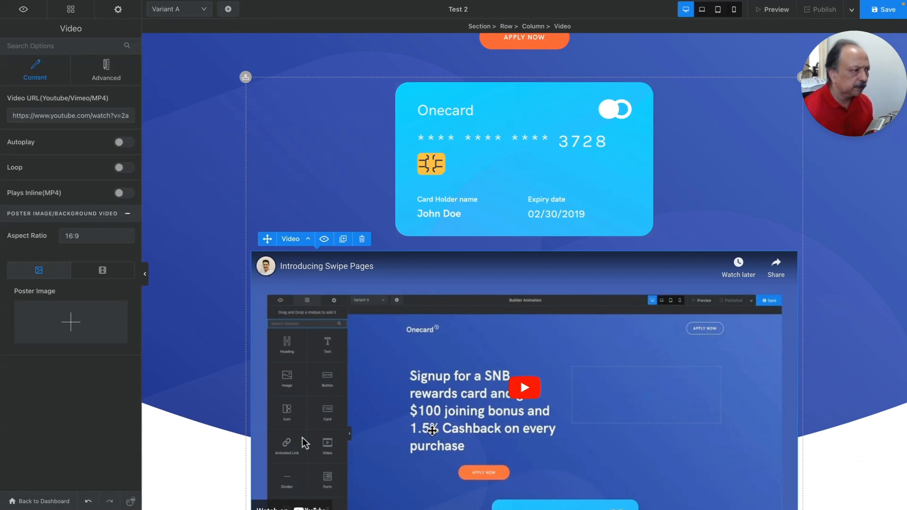
pyautogui.scroll(-2, 432, 430)
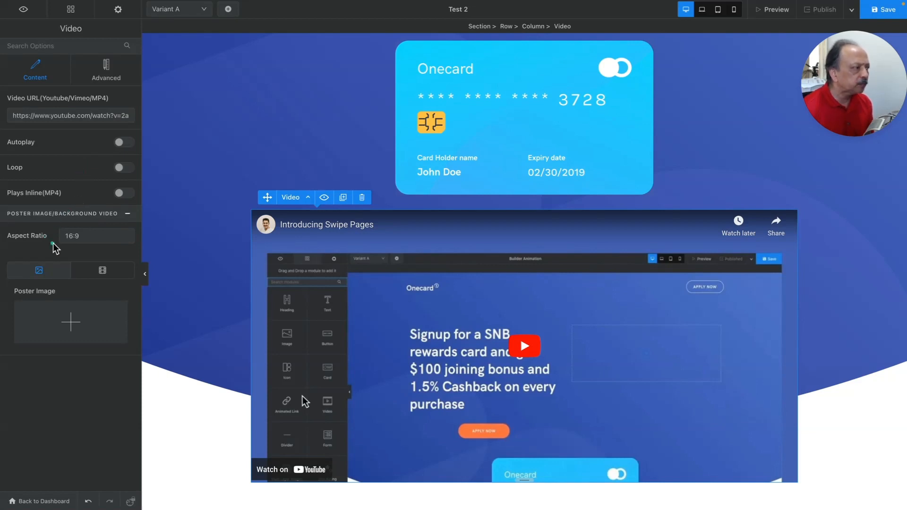
pyautogui.click(101, 275)
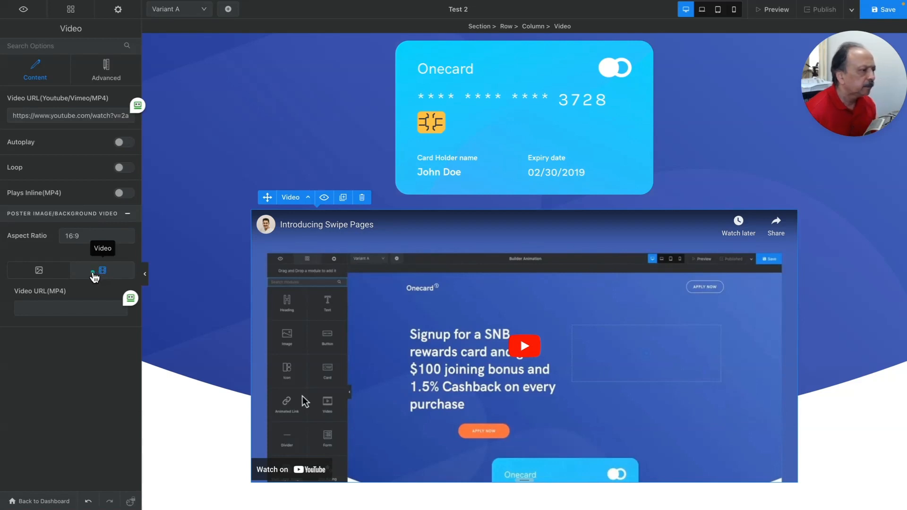
pyautogui.click(33, 273)
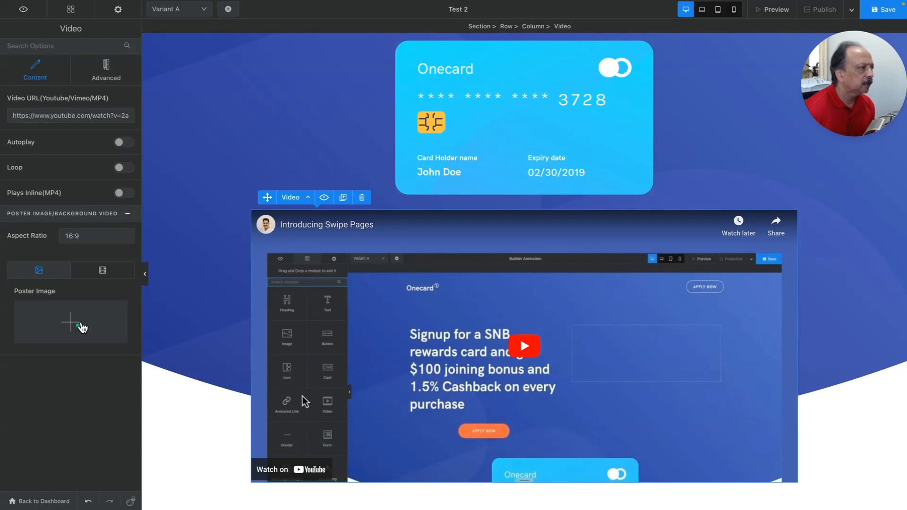
pyautogui.click(99, 273)
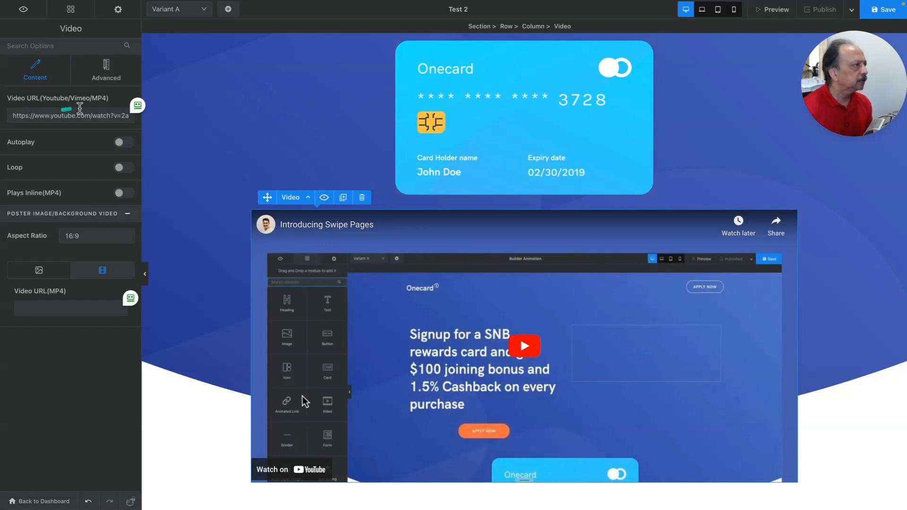
# Browse the full list of available modules, from the basic elements to order forms, coupons, checklist and progress bar
pyautogui.click(71, 12)
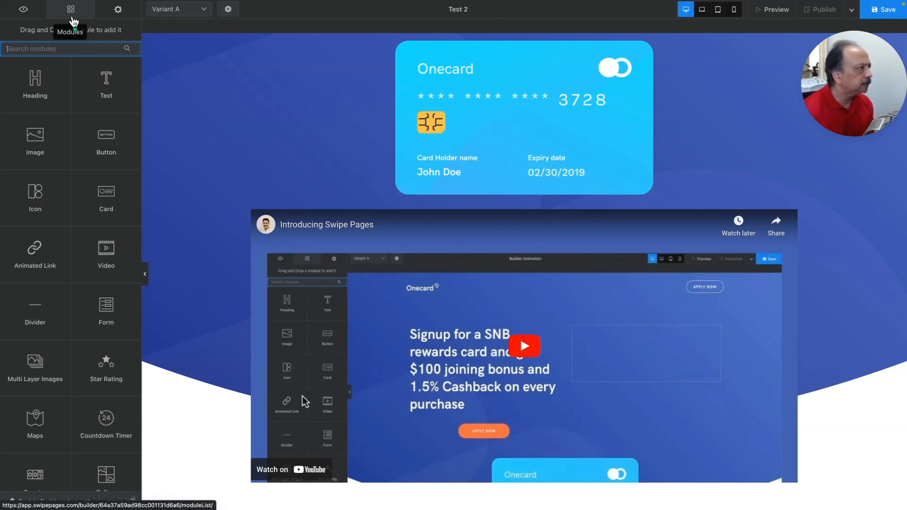
pyautogui.scroll(-3, 84, 96)
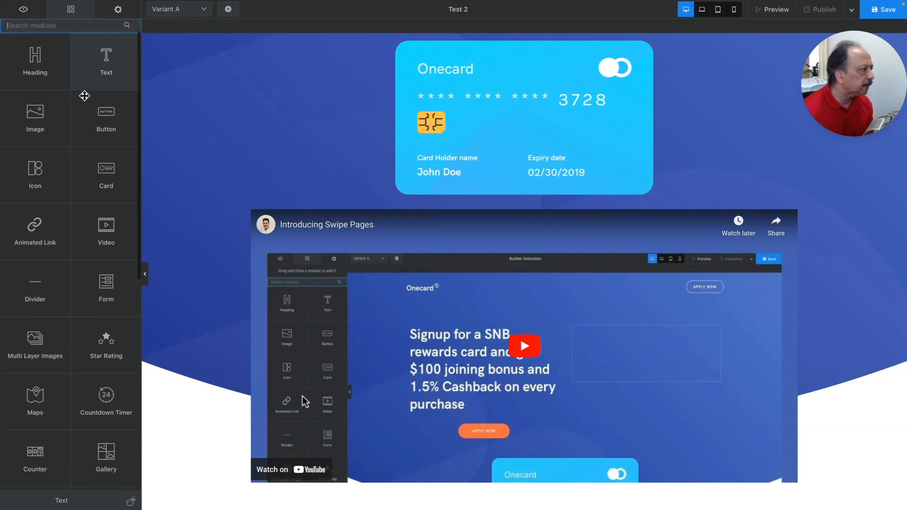
pyautogui.scroll(-6, 84, 95)
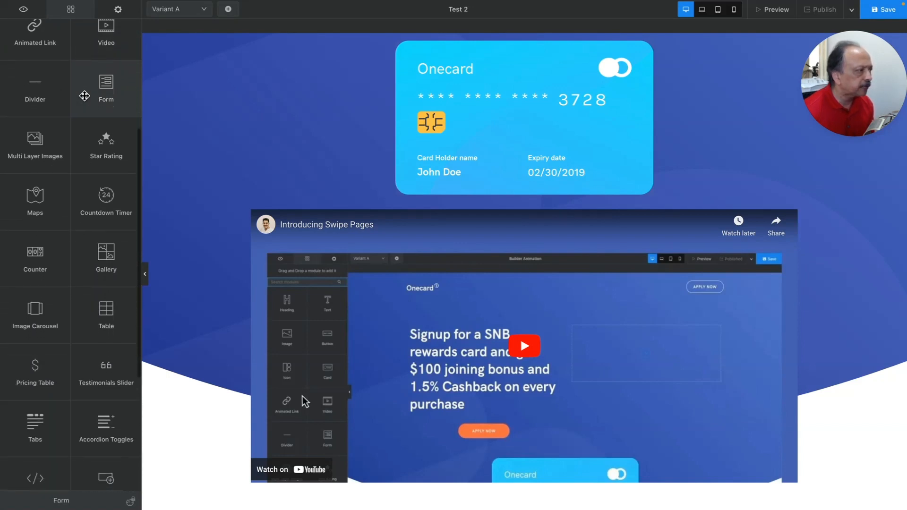
pyautogui.scroll(-2, 84, 95)
pyautogui.scroll(-3, 84, 96)
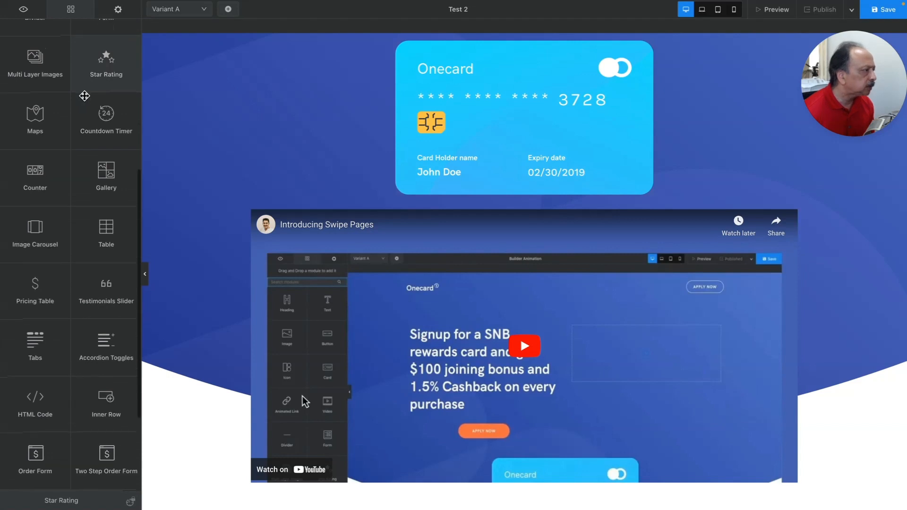
pyautogui.scroll(-2, 84, 95)
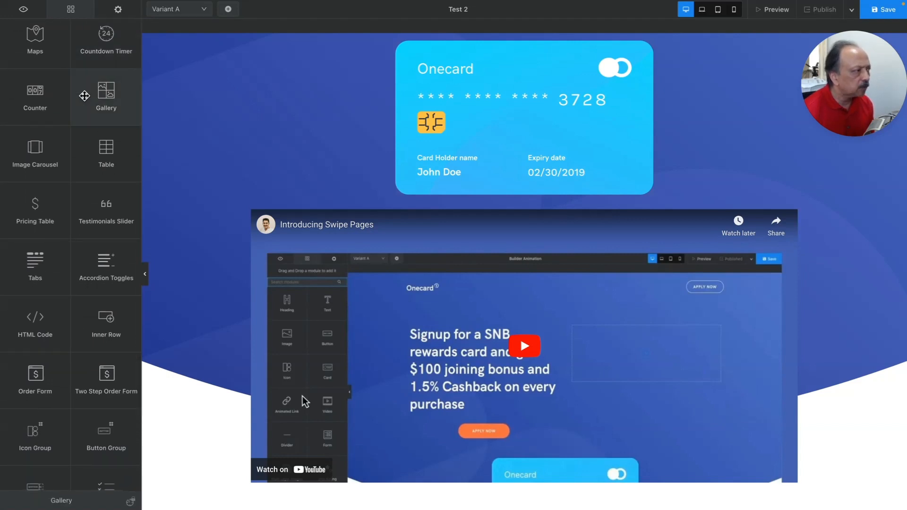
pyautogui.scroll(-1, 84, 95)
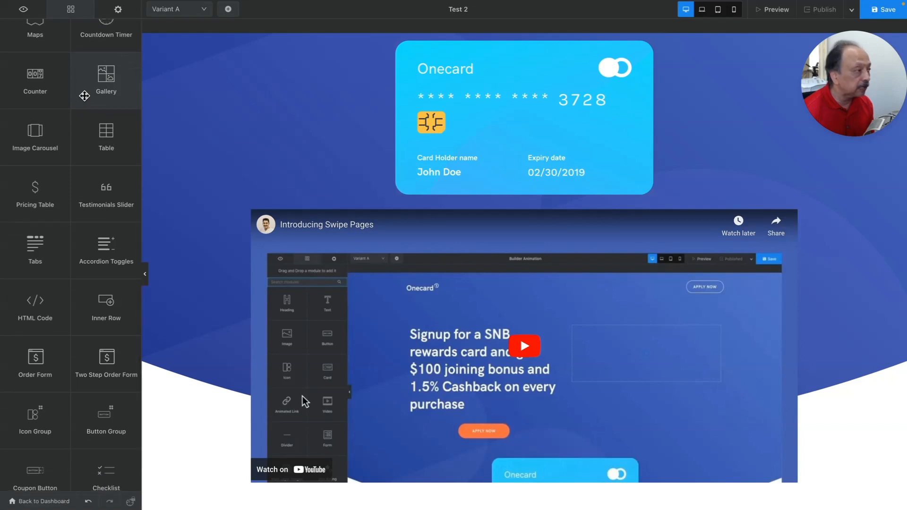
pyautogui.scroll(-1, 84, 95)
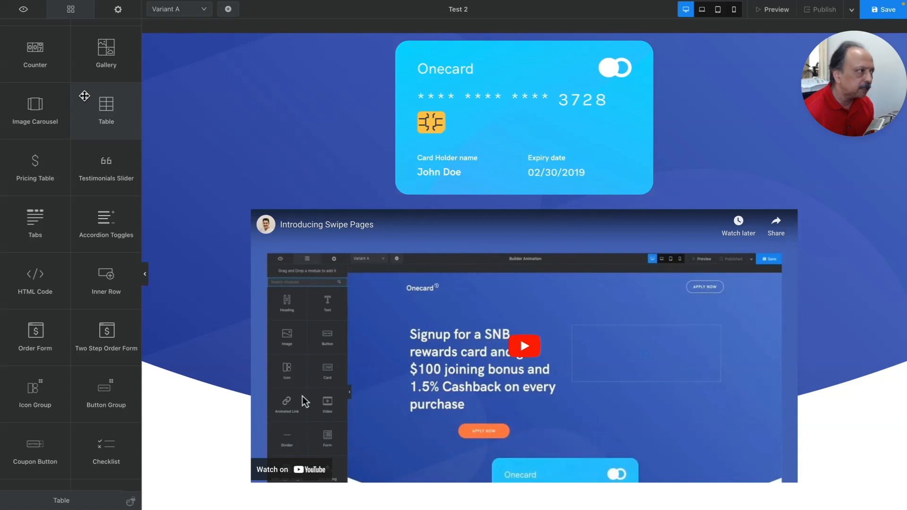
pyautogui.scroll(-2, 84, 96)
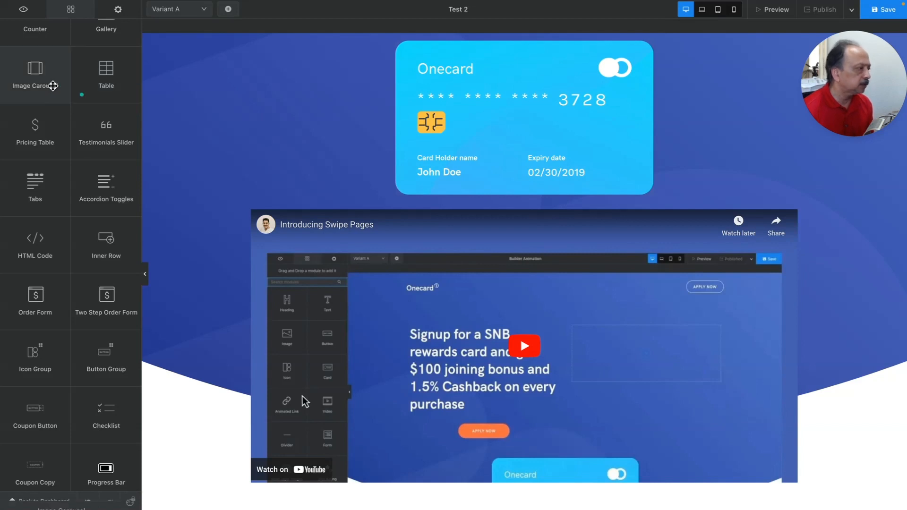
pyautogui.scroll(-1, 128, 181)
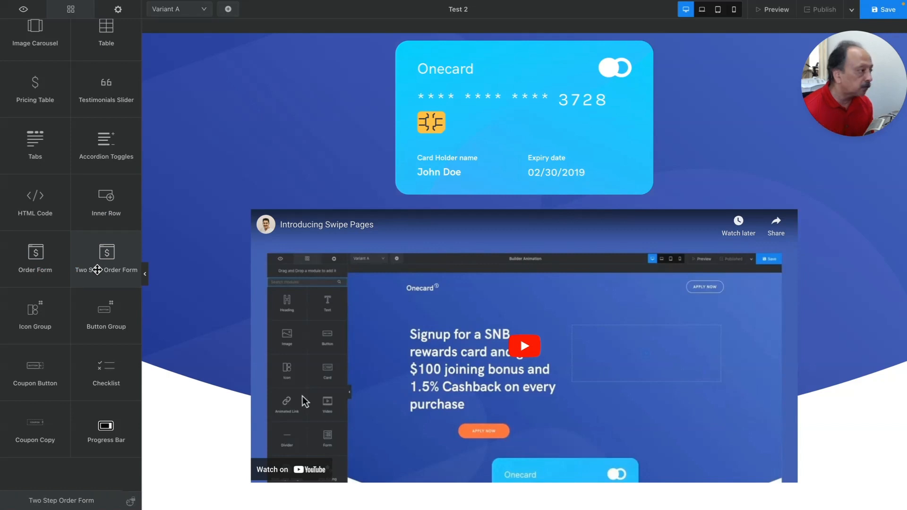
pyautogui.scroll(-1, 96, 270)
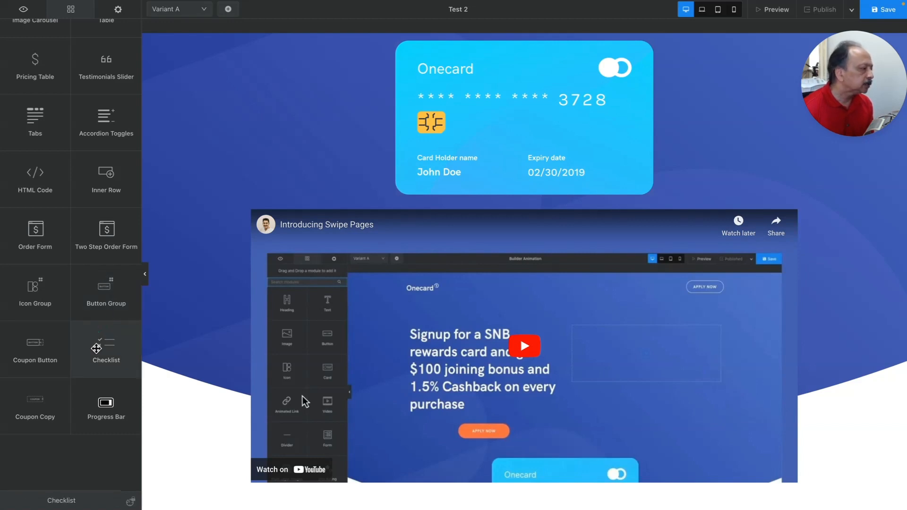
pyautogui.scroll(3, 96, 349)
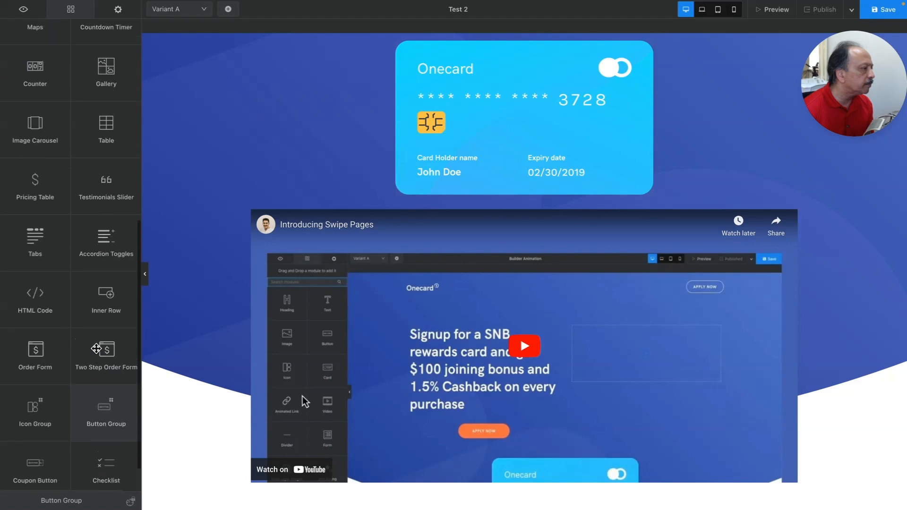
pyautogui.scroll(-2, 96, 349)
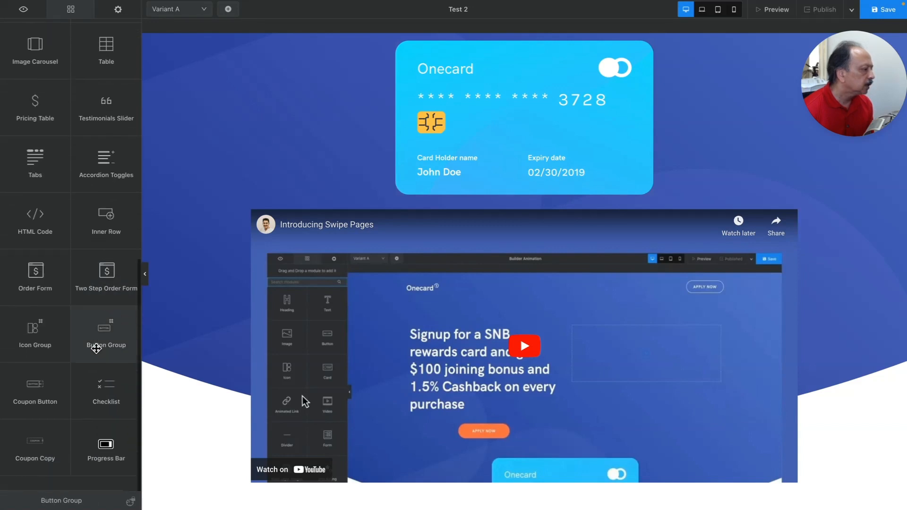
pyautogui.scroll(2, 96, 348)
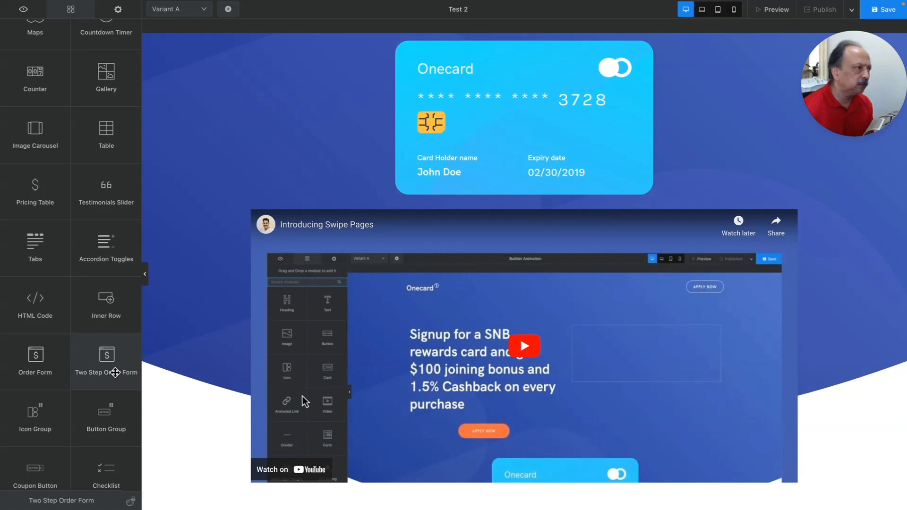
# Check the page layout in the laptop, tablet and mobile views
pyautogui.click(702, 11)
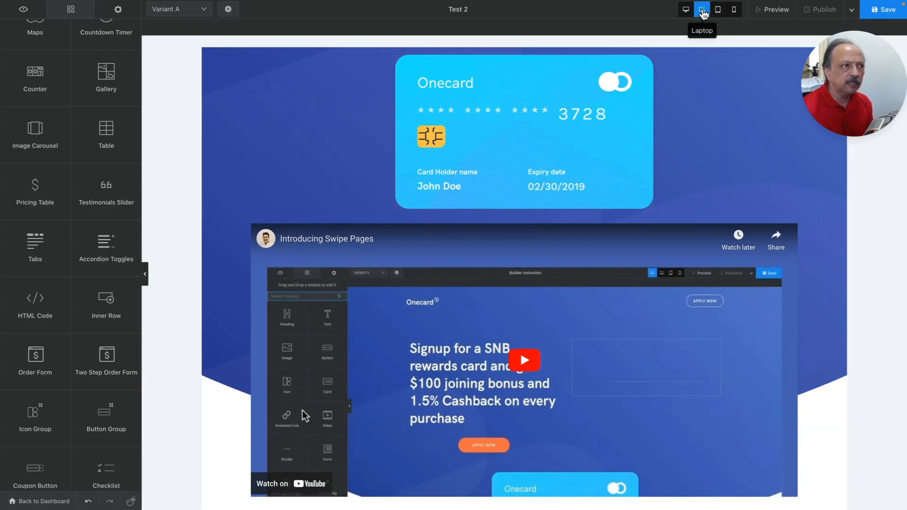
pyautogui.click(719, 11)
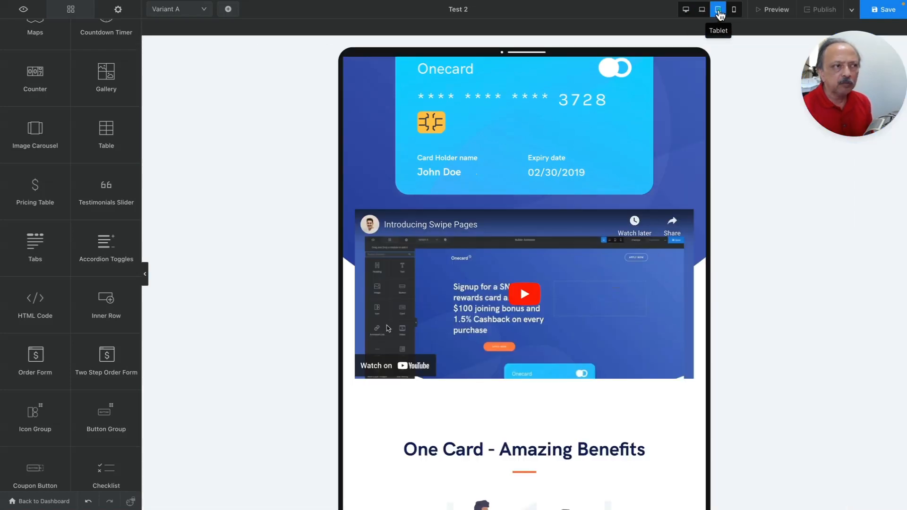
pyautogui.click(730, 13)
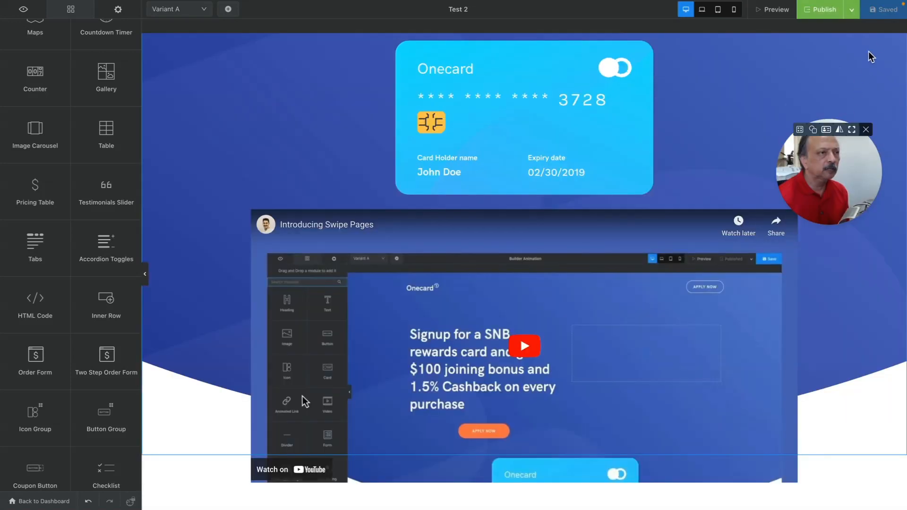
# Open the page's publishing URL options and look over the Swipepages subdomain and slug fields
pyautogui.click(852, 16)
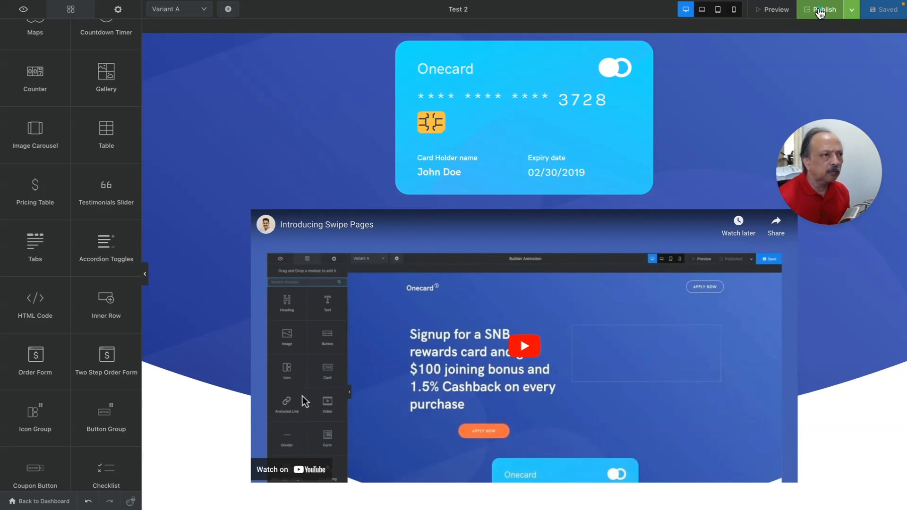
pyautogui.moveTo(852, 12)
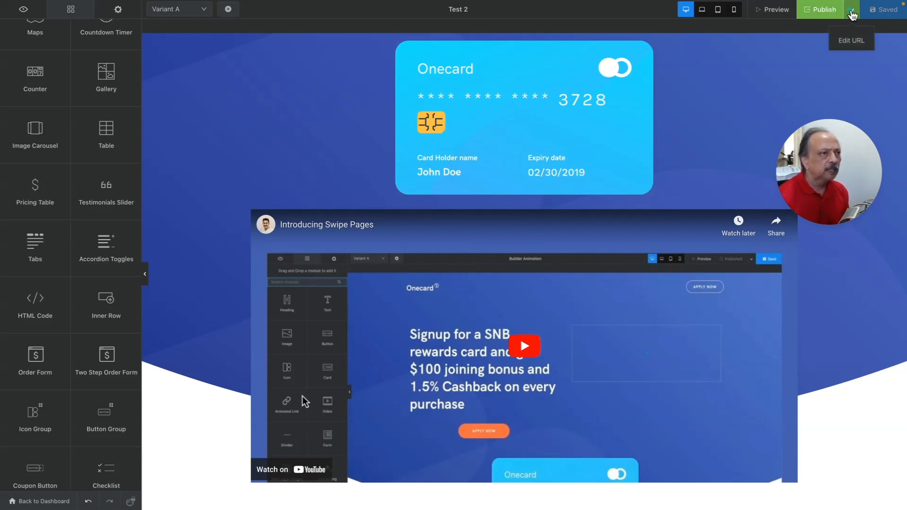
pyautogui.click(848, 41)
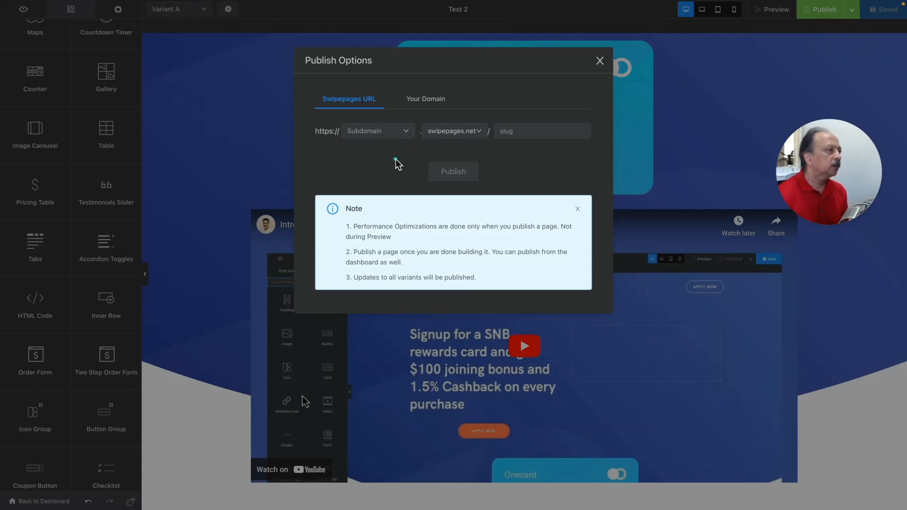
pyautogui.click(512, 132)
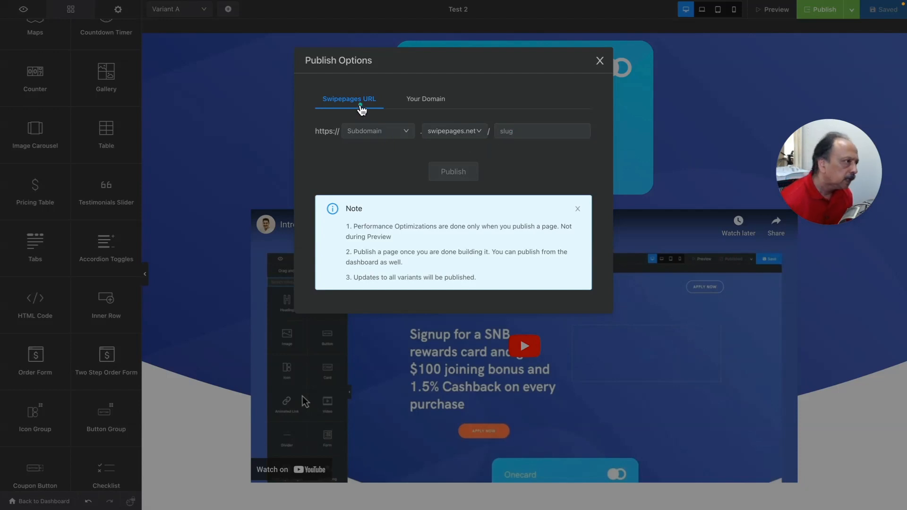
# Choose publishing on an own domain and select sp.marketingautomationfocus.com
pyautogui.click(424, 104)
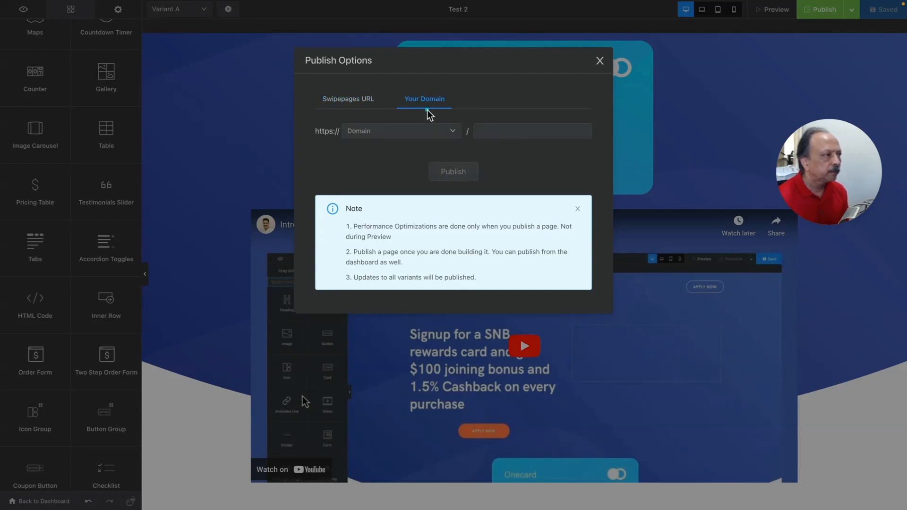
pyautogui.click(453, 133)
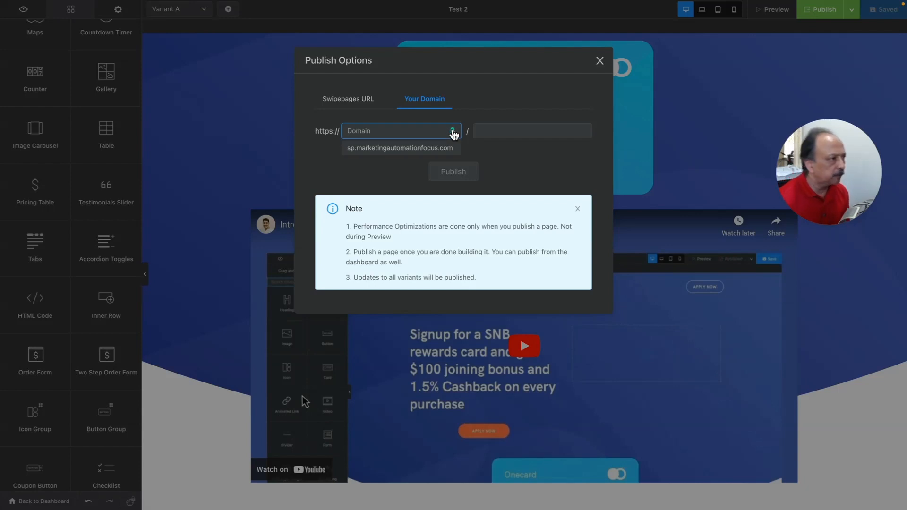
pyautogui.moveTo(453, 133)
pyautogui.mouseDown()
pyautogui.moveTo(486, 137)
pyautogui.moveTo(463, 137)
pyautogui.mouseUp()
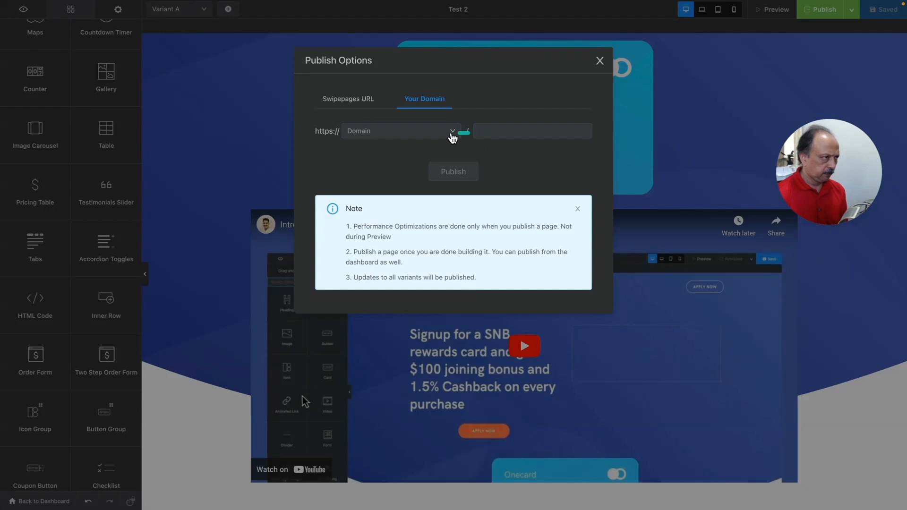
pyautogui.click(453, 135)
pyautogui.click(404, 149)
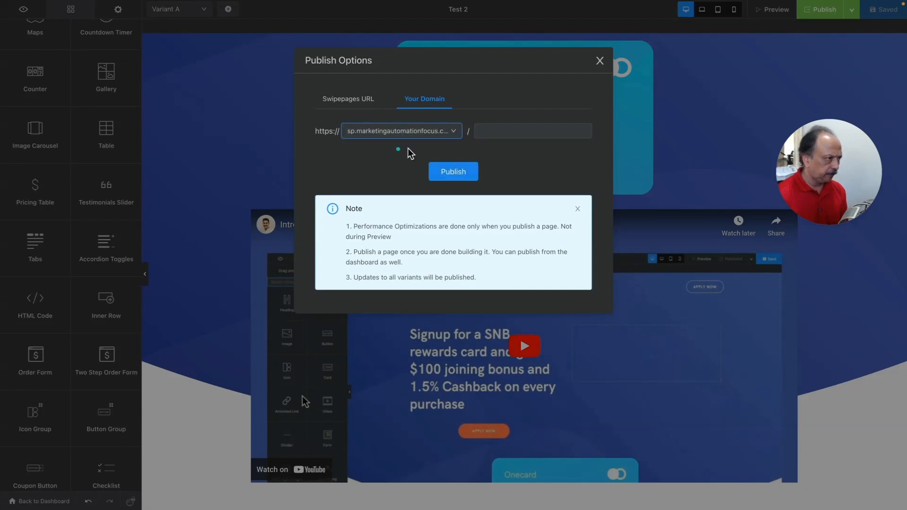
# Set the page's URL slug to test2 on the chosen own domain and publish the page
pyautogui.click(503, 138)
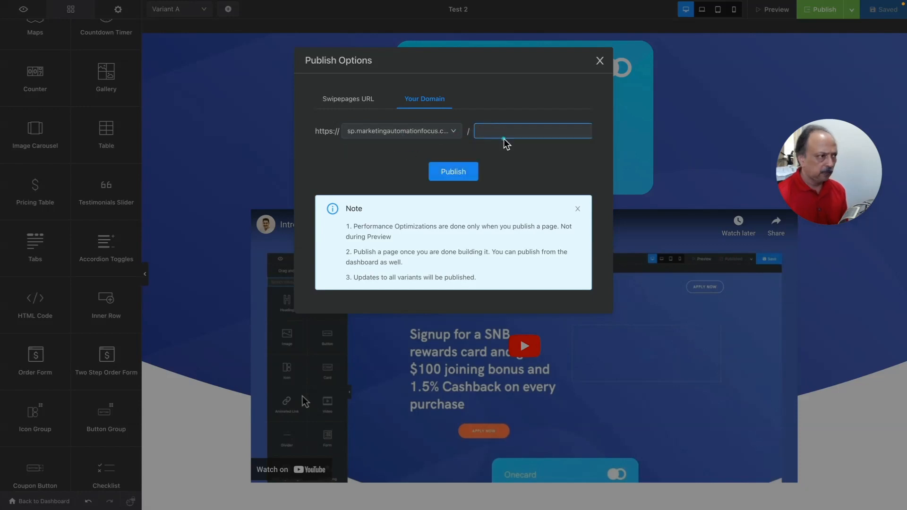
pyautogui.write('test')
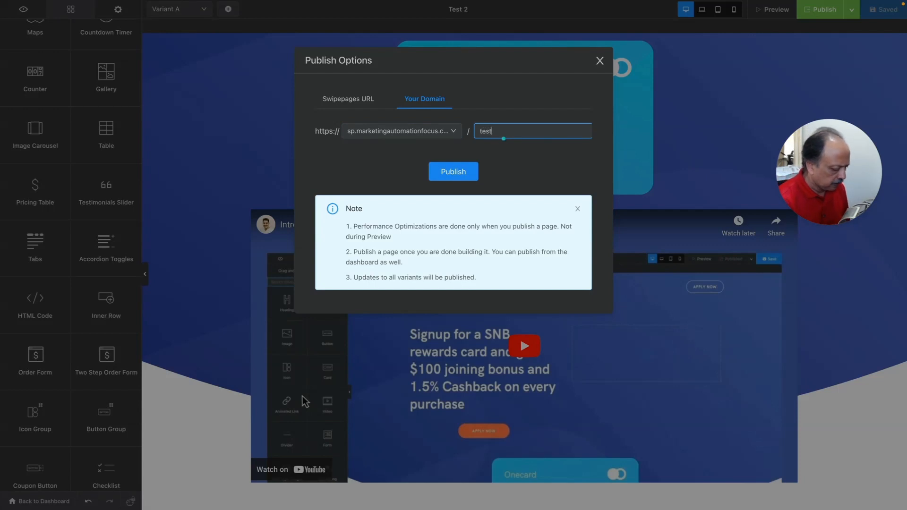
pyautogui.write('2')
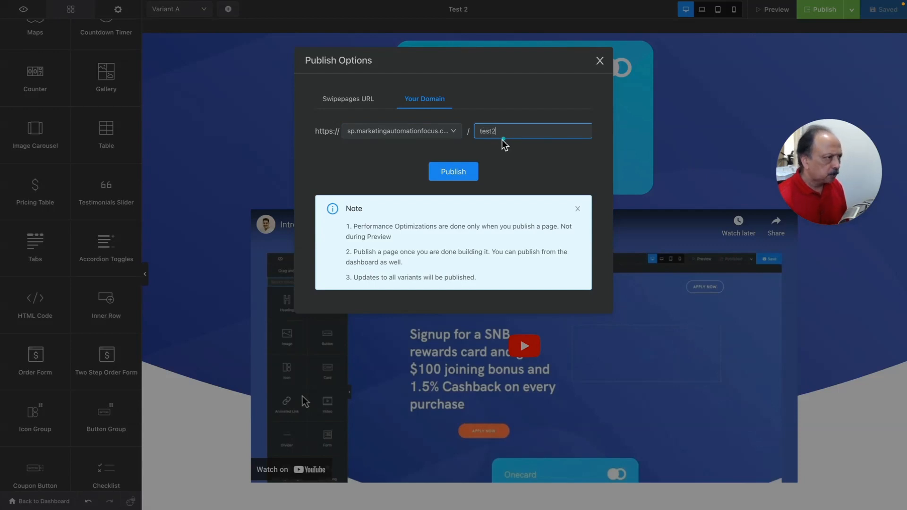
pyautogui.click(452, 173)
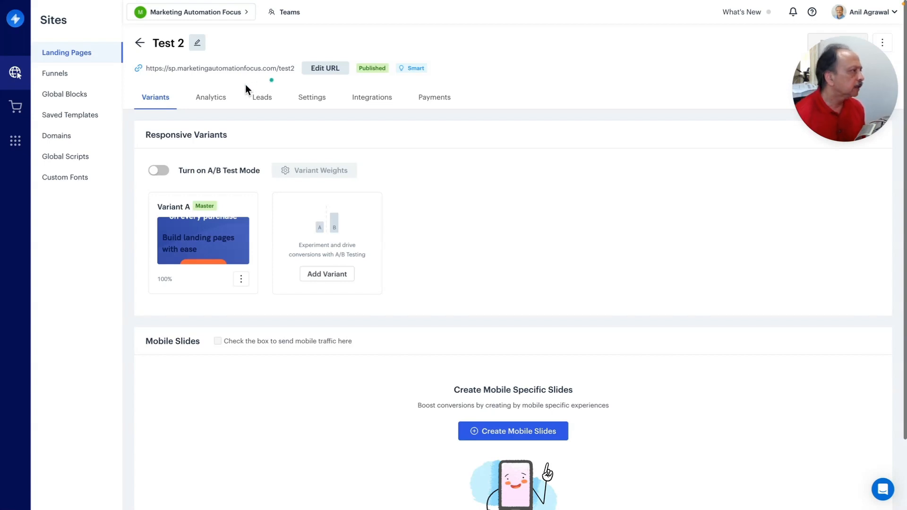
# Look through the Test 2 page's analytics, leads, settings, integrations and payments sections, ending back at its variants
pyautogui.click(198, 103)
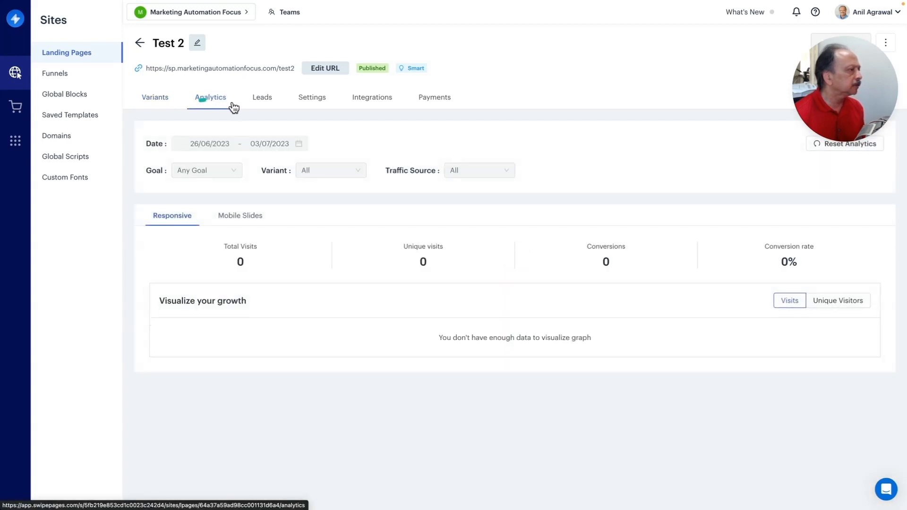
pyautogui.click(258, 101)
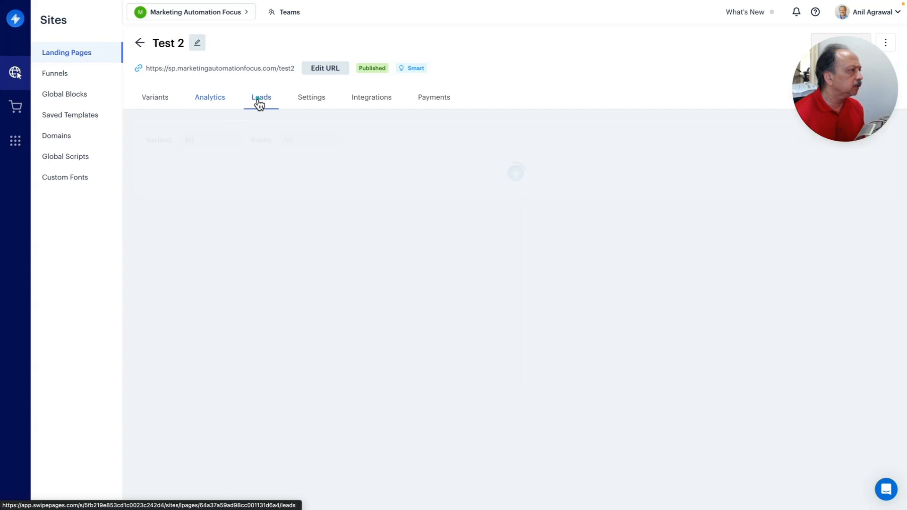
pyautogui.click(311, 100)
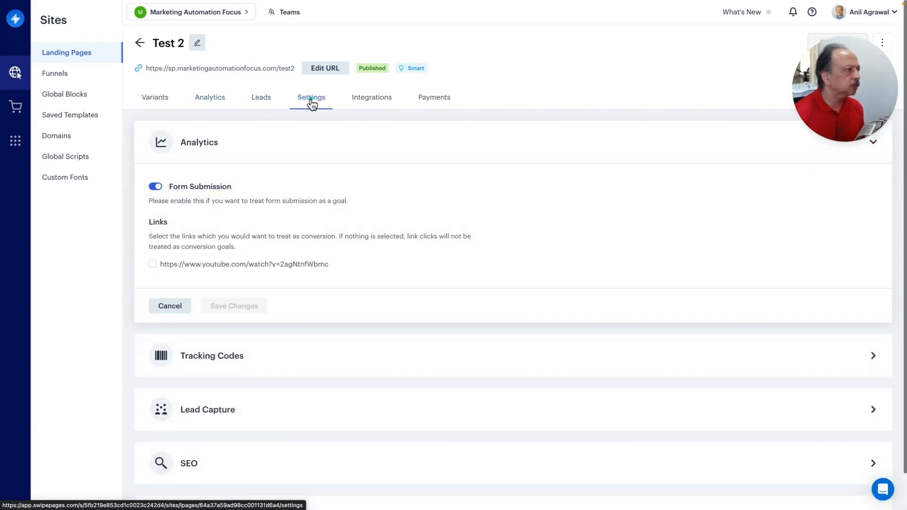
pyautogui.click(366, 103)
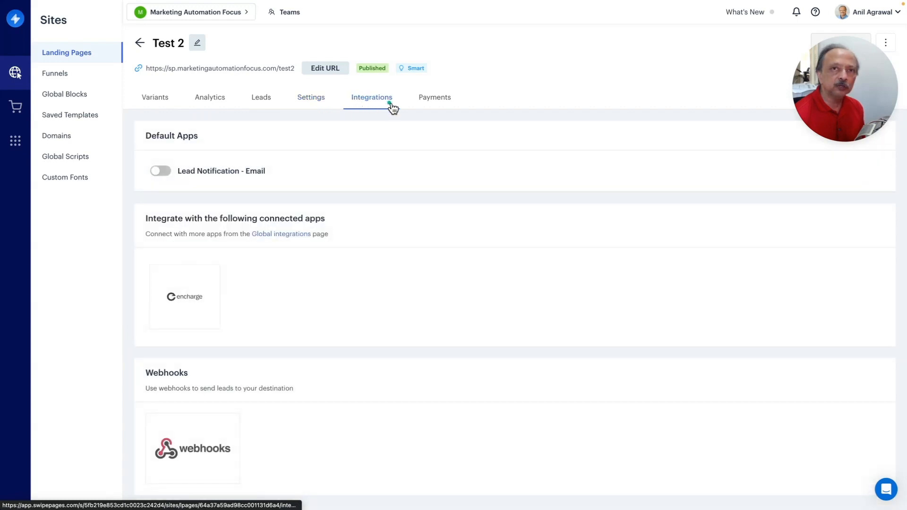
pyautogui.click(432, 105)
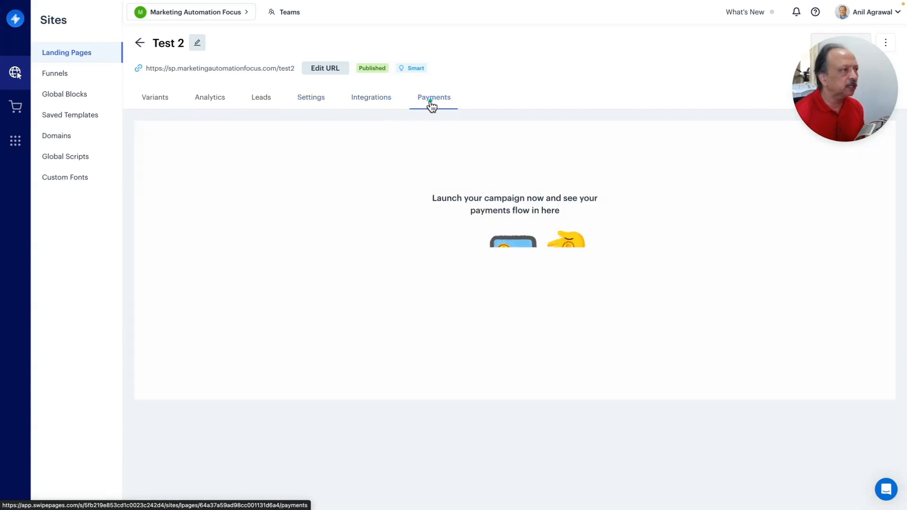
pyautogui.click(150, 104)
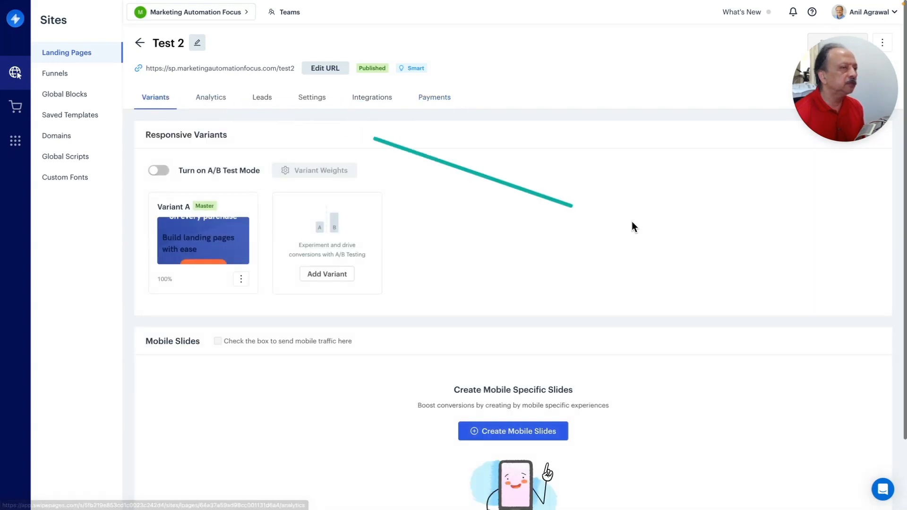